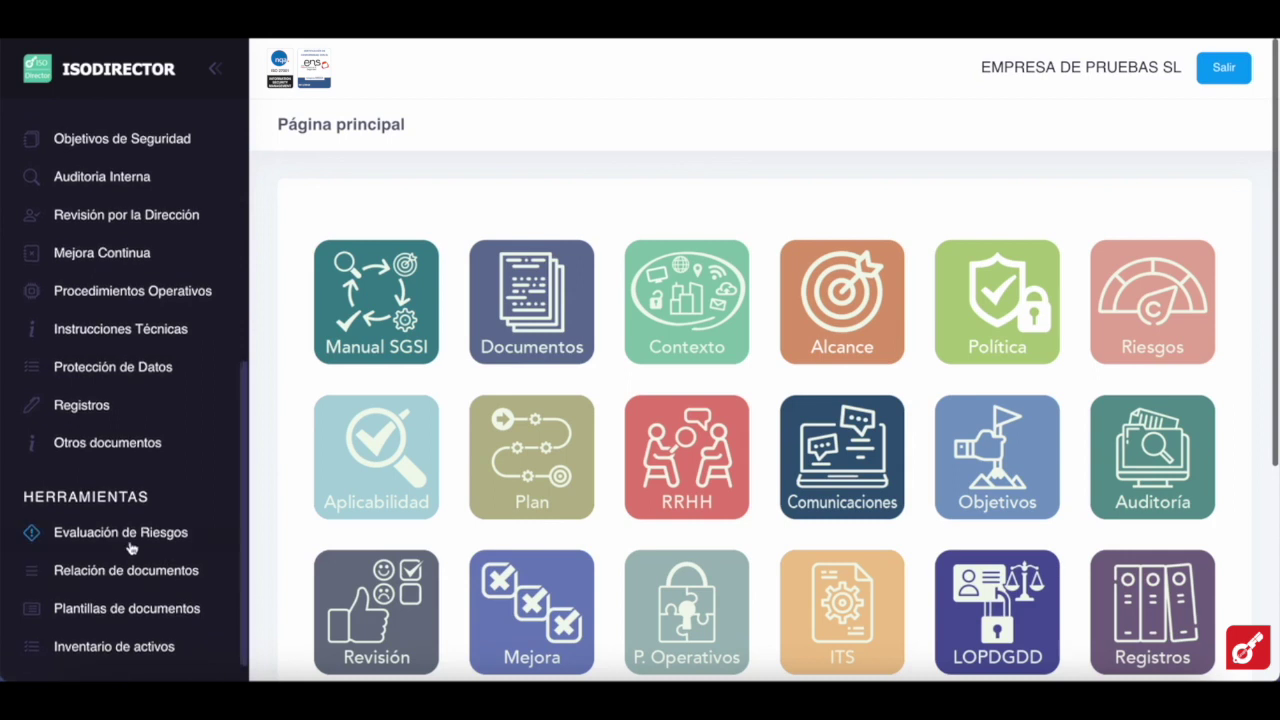
Open the EVALUACIÓN DE RIESGOS 2023 record from the risk evaluations list, check its data and standards, and save it
click(125, 538)
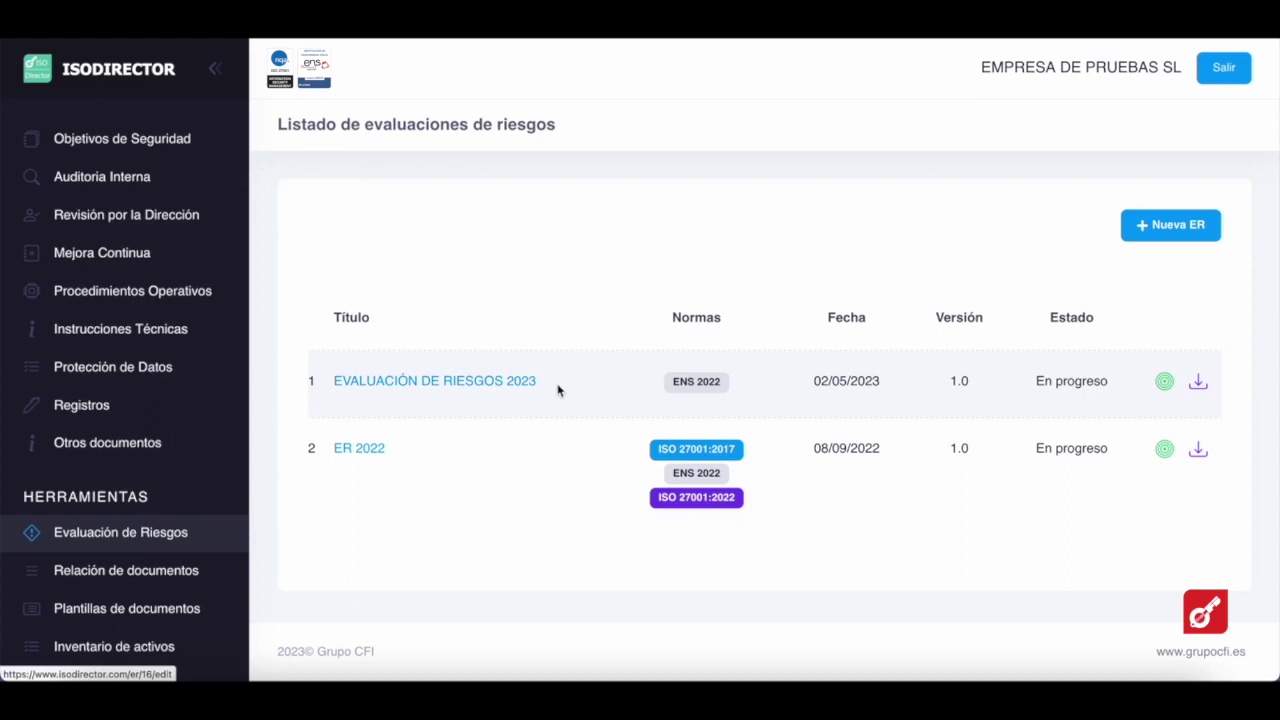
click(488, 384)
scroll(700, 410, down, 1)
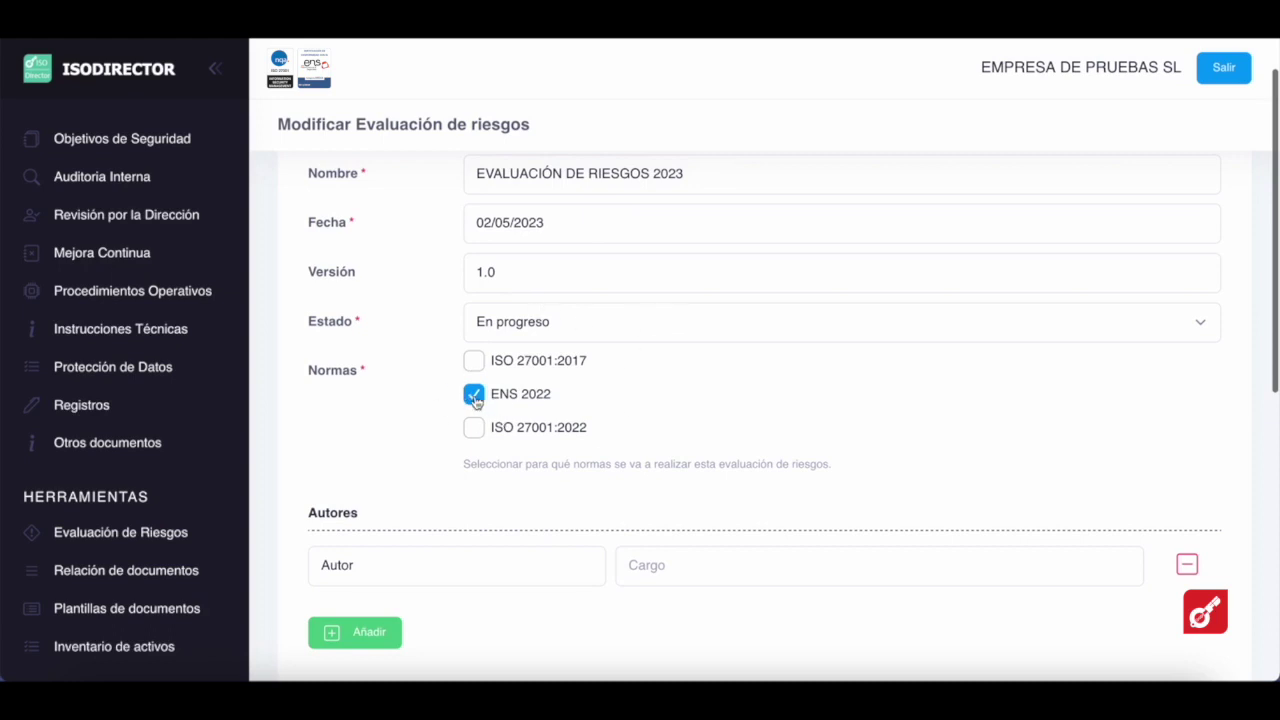
scroll(501, 388, down, 3)
scroll(507, 446, down, 3)
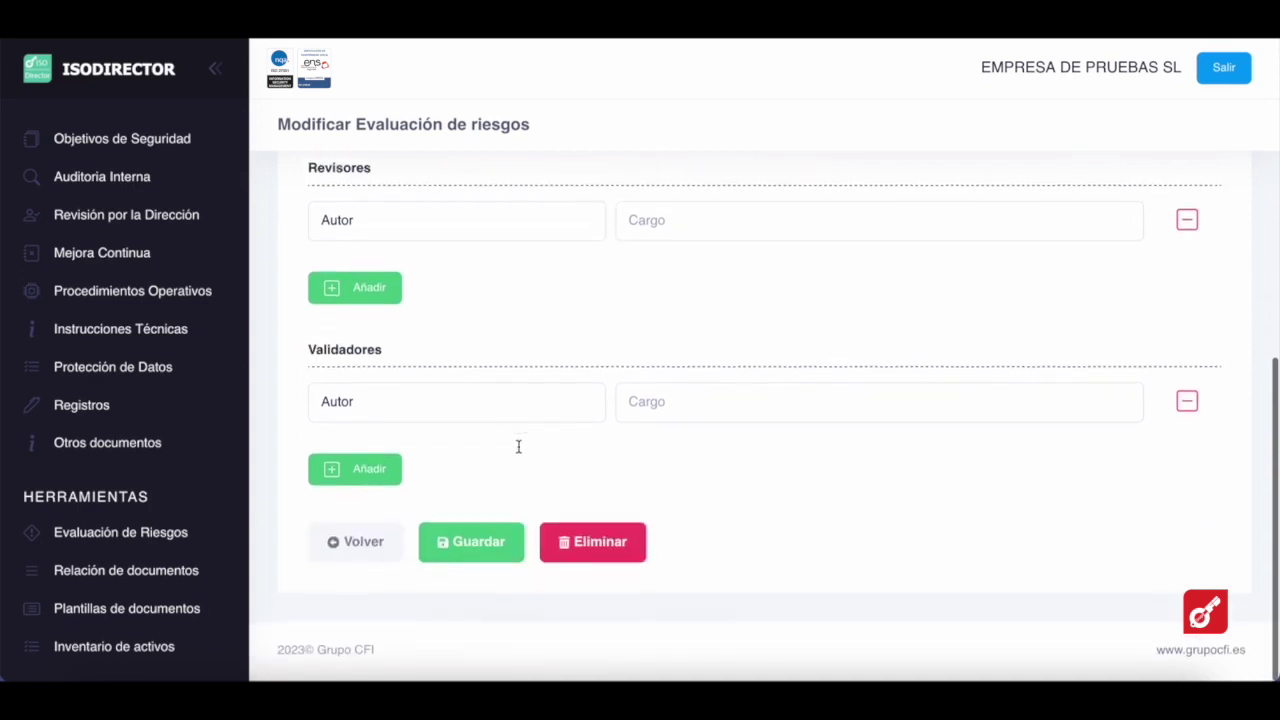
click(478, 545)
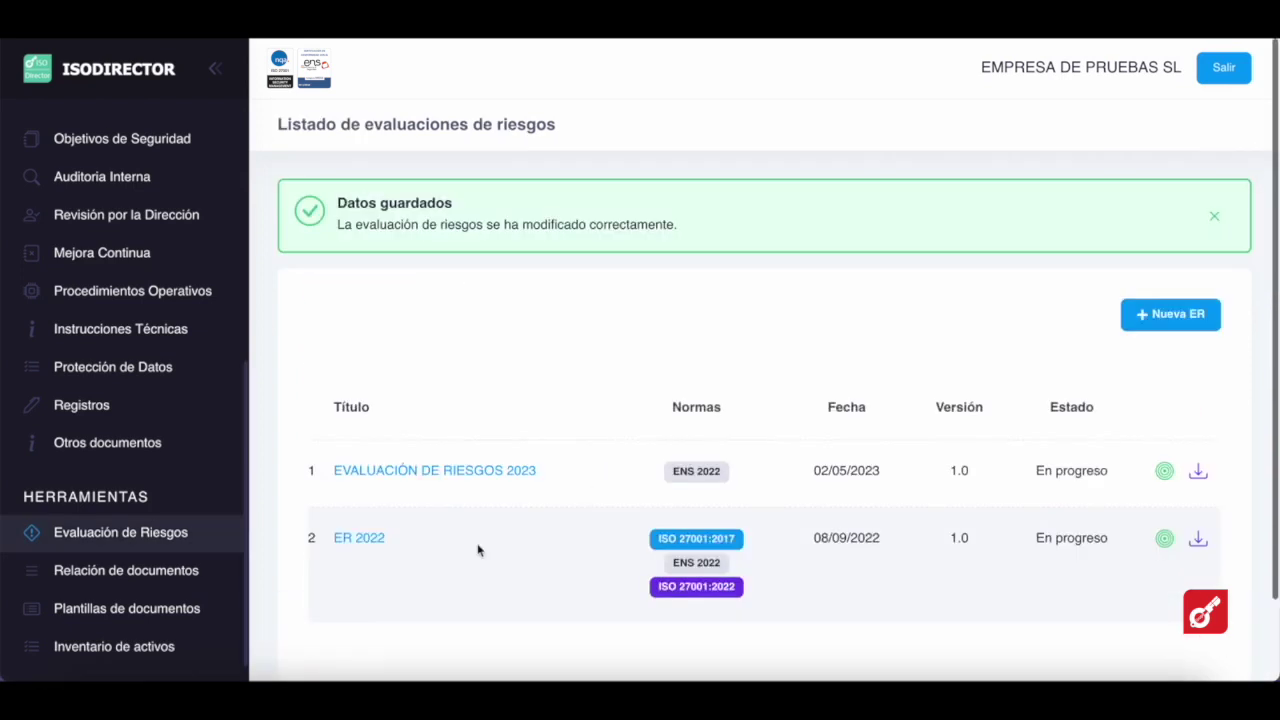
Open the management of EVALUACIÓN DE RIESGOS 2023 and examine the impact ratings and justifications of the INFORMACIÓN entry
click(1165, 472)
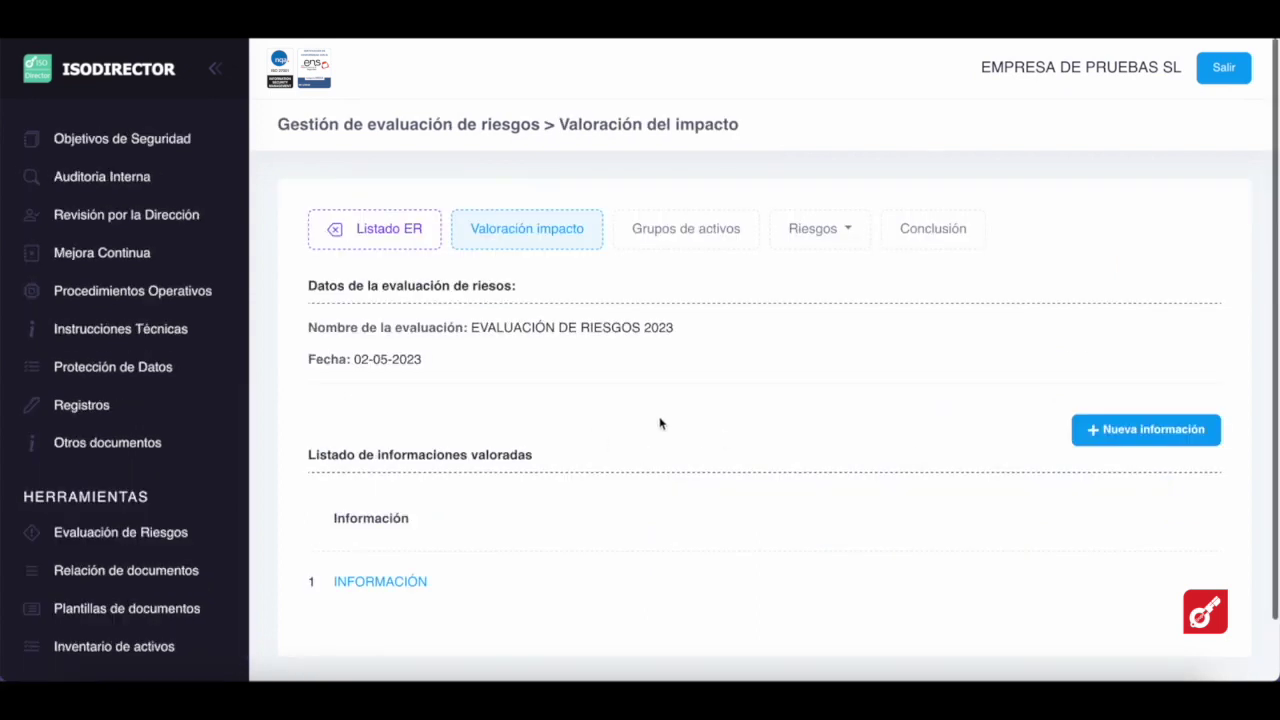
click(406, 586)
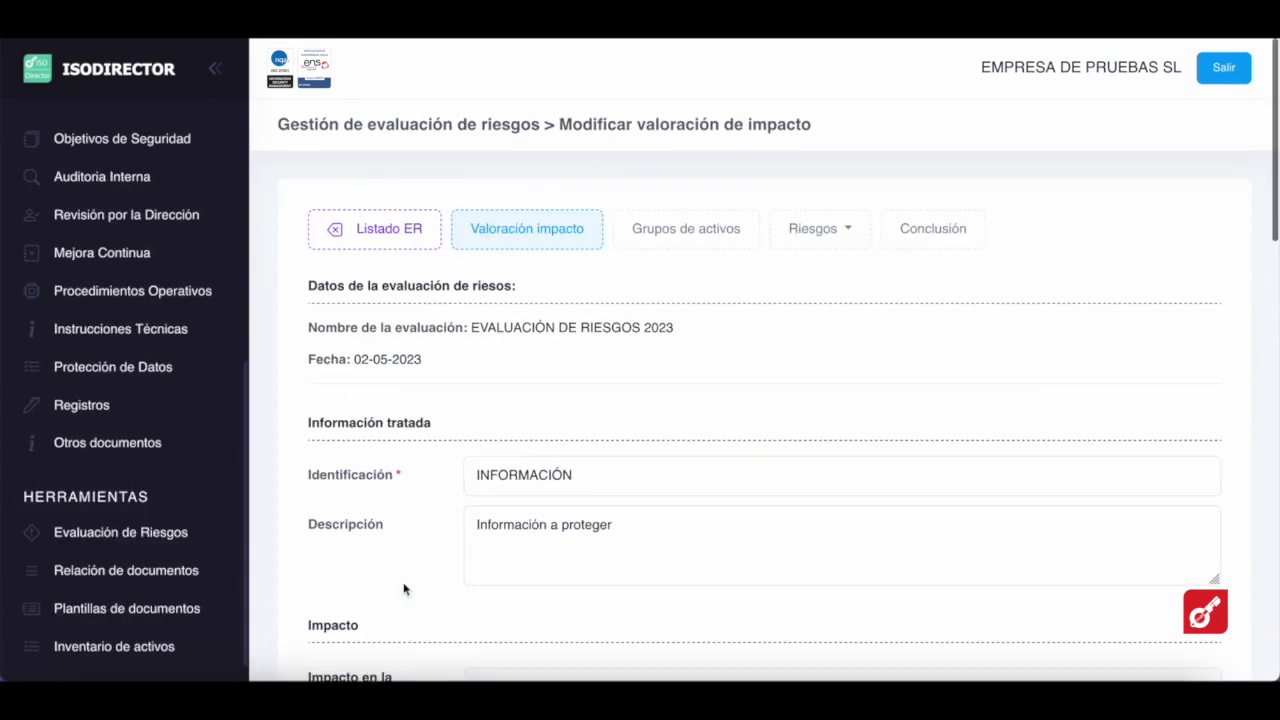
scroll(854, 483, down, 1)
scroll(854, 483, down, 4)
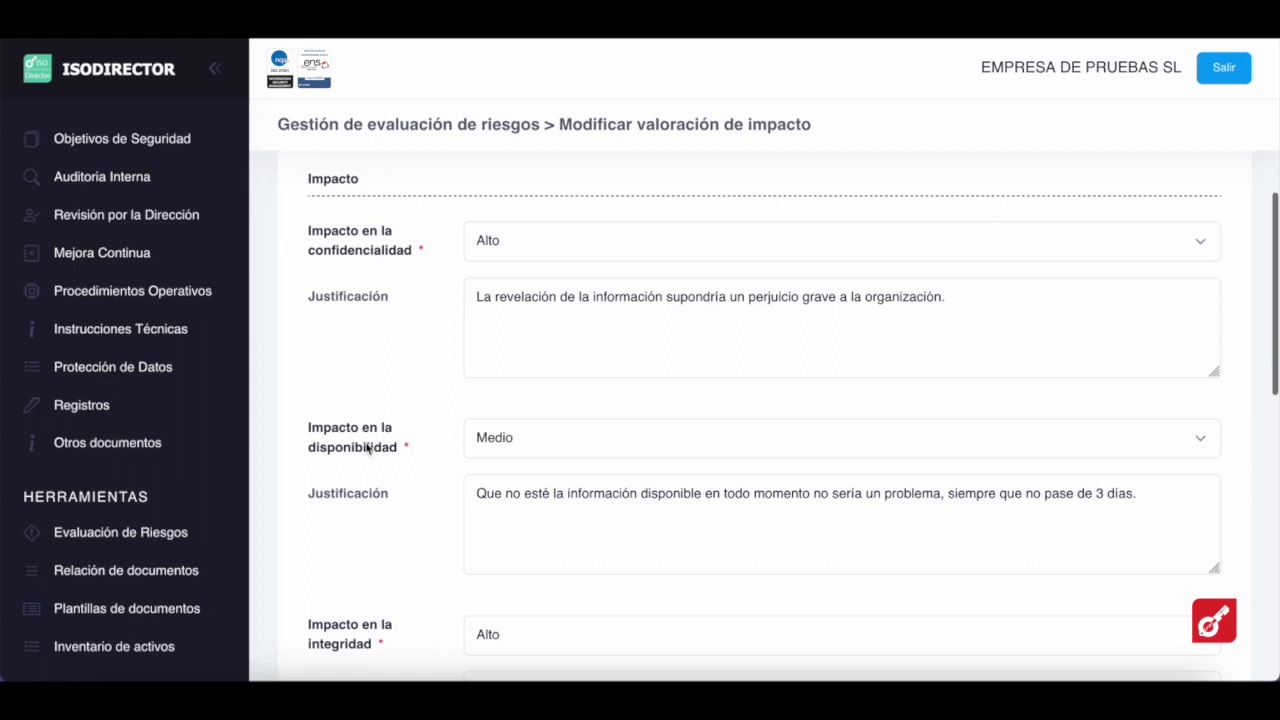
scroll(393, 440, down, 2)
scroll(457, 456, down, 2)
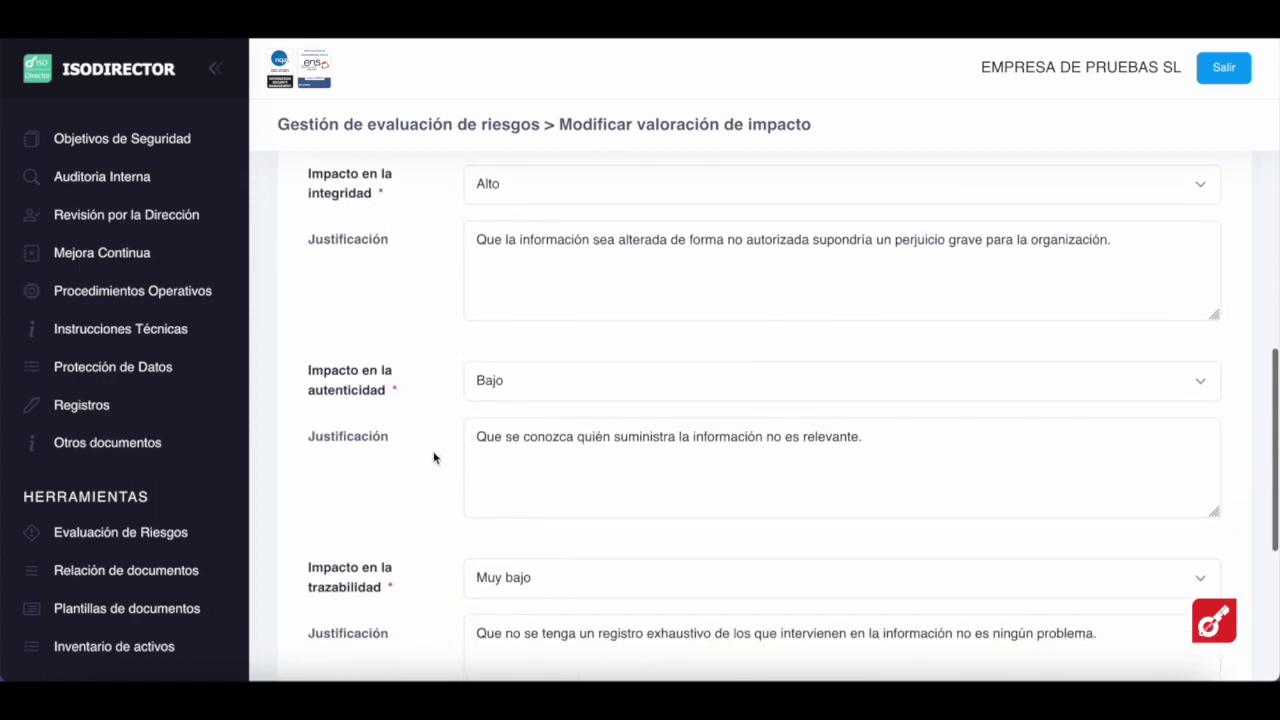
scroll(427, 534, down, 2)
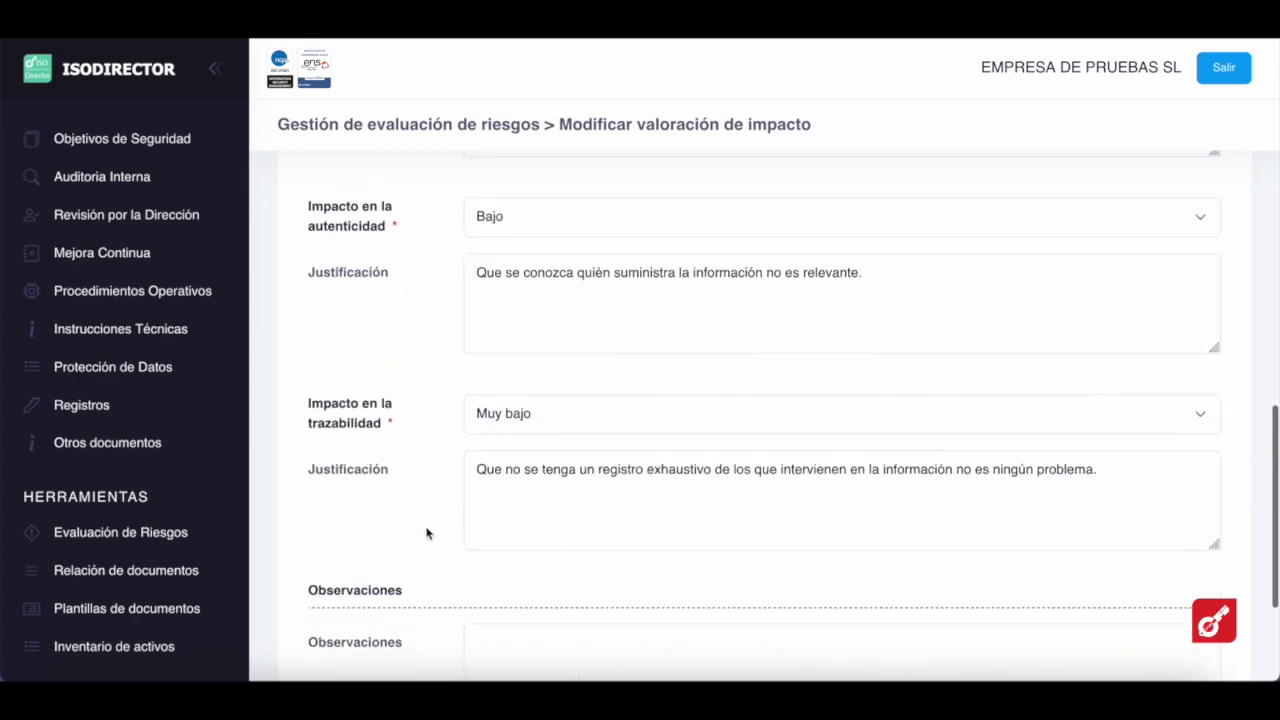
scroll(654, 523, up, 10)
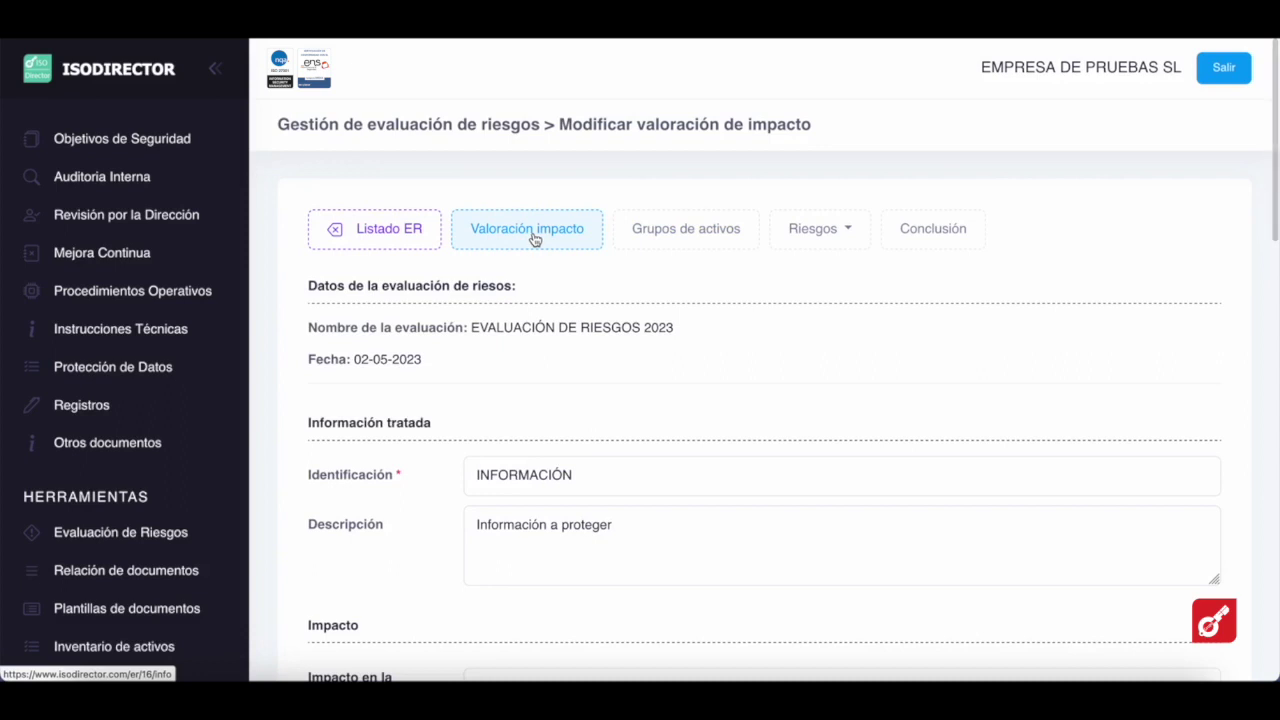
Open the evaluation's asset groups and review the listed groups with their types and subtypes
click(682, 232)
scroll(769, 390, down, 2)
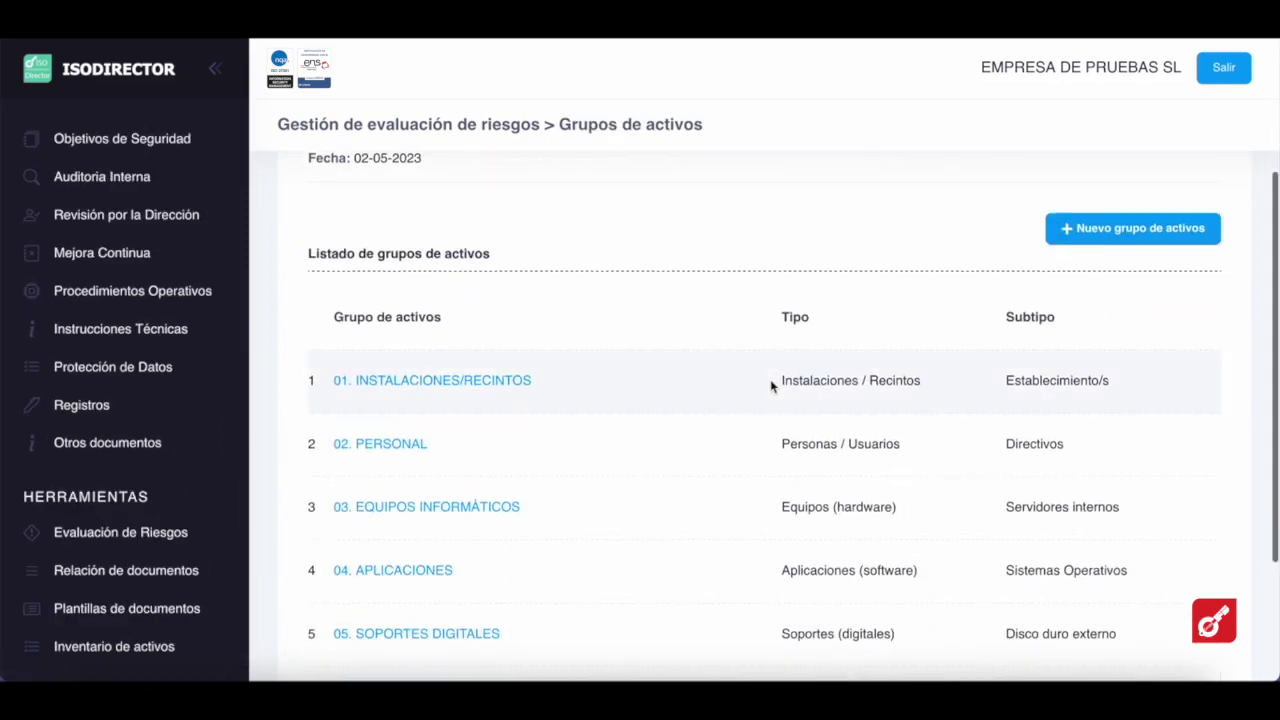
scroll(770, 392, down, 2)
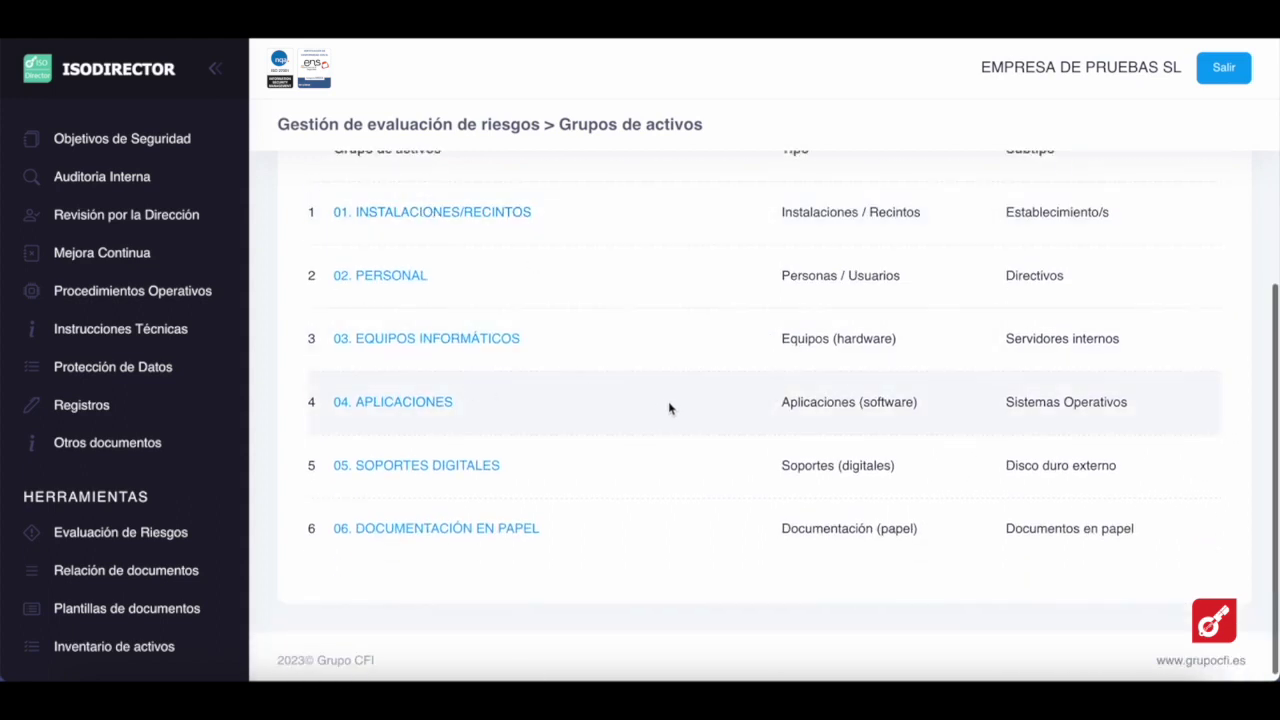
scroll(735, 366, up, 2)
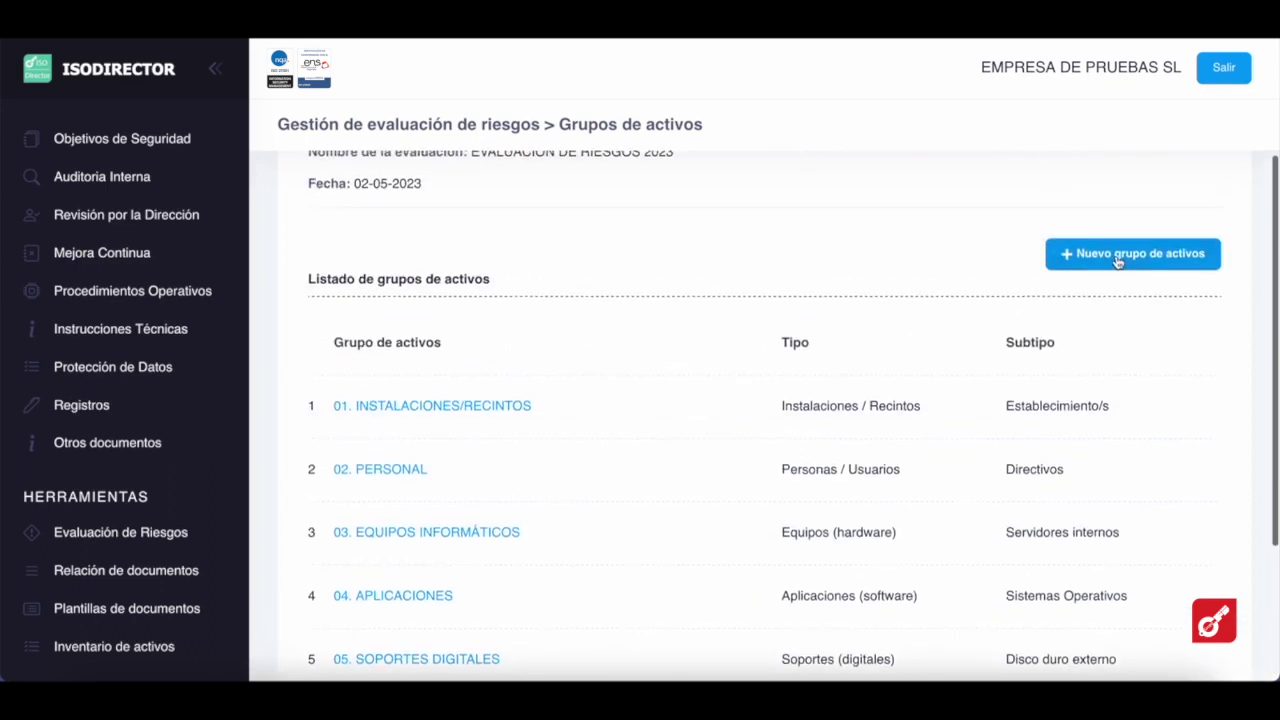
Start a new asset group with type Servicios cloud (hosting, mail, aplicaciones SaaS...) and subtype Otros servicios cloud
click(1115, 257)
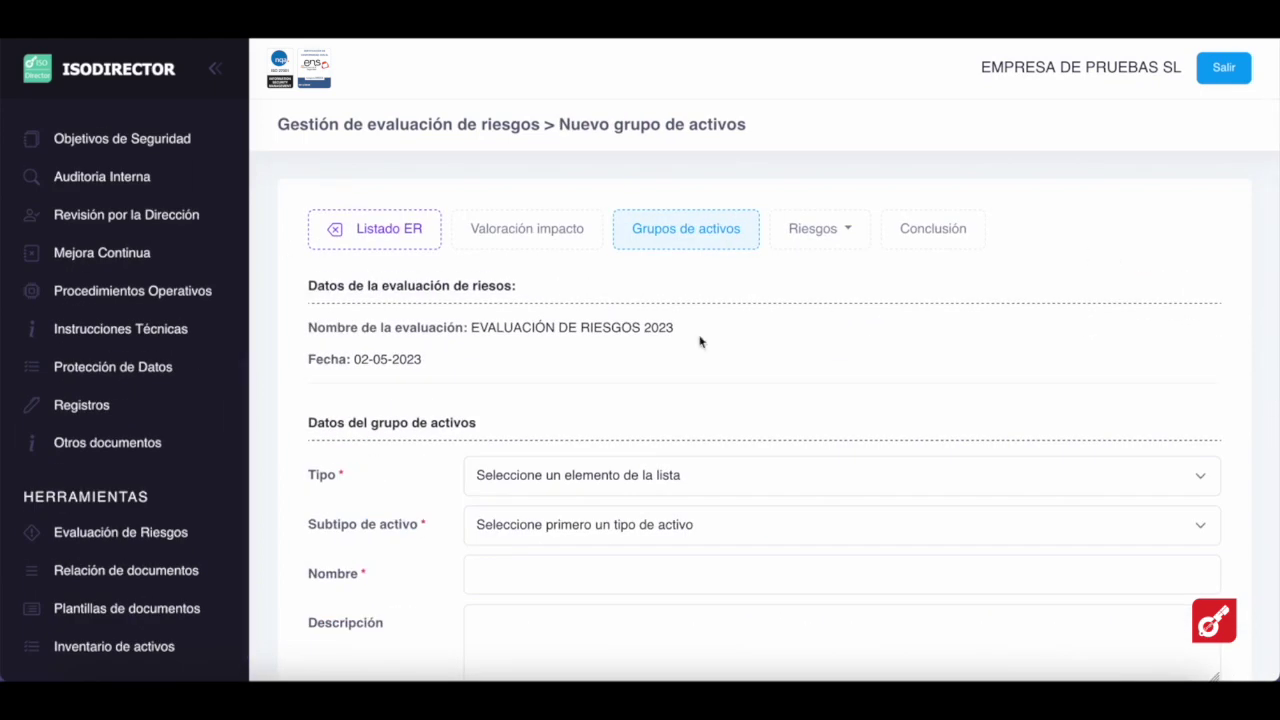
click(531, 468)
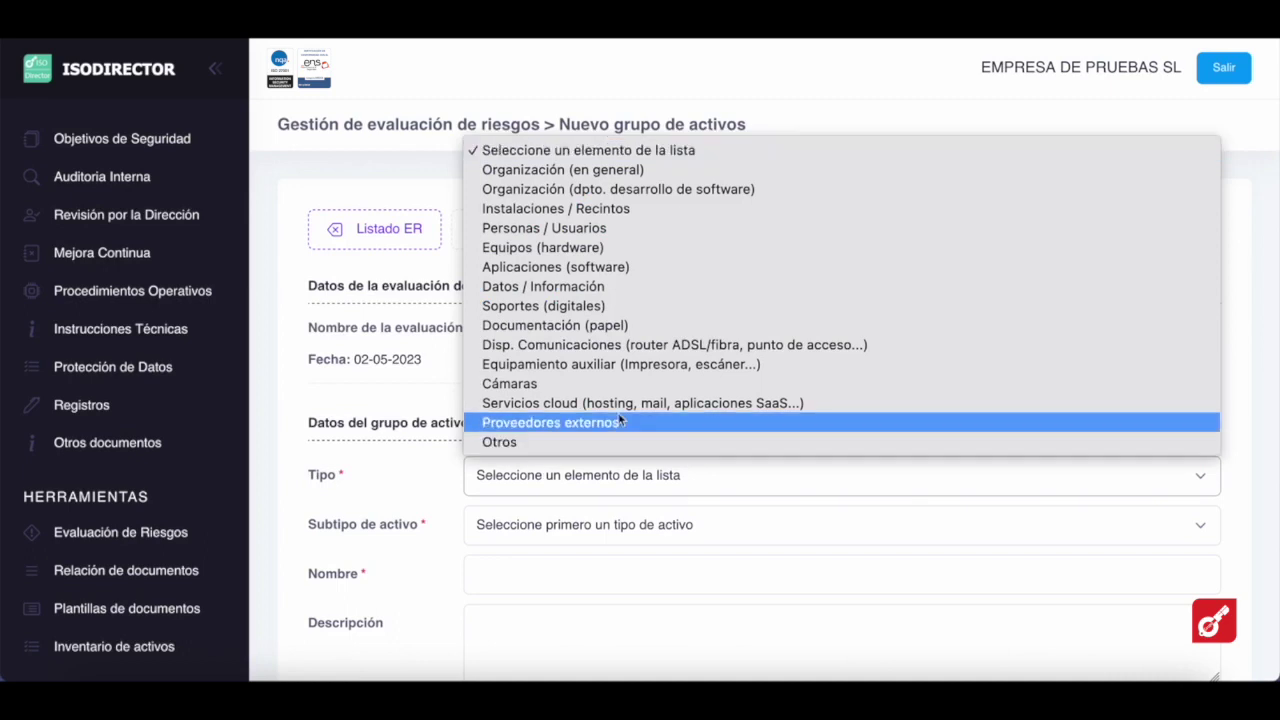
click(547, 404)
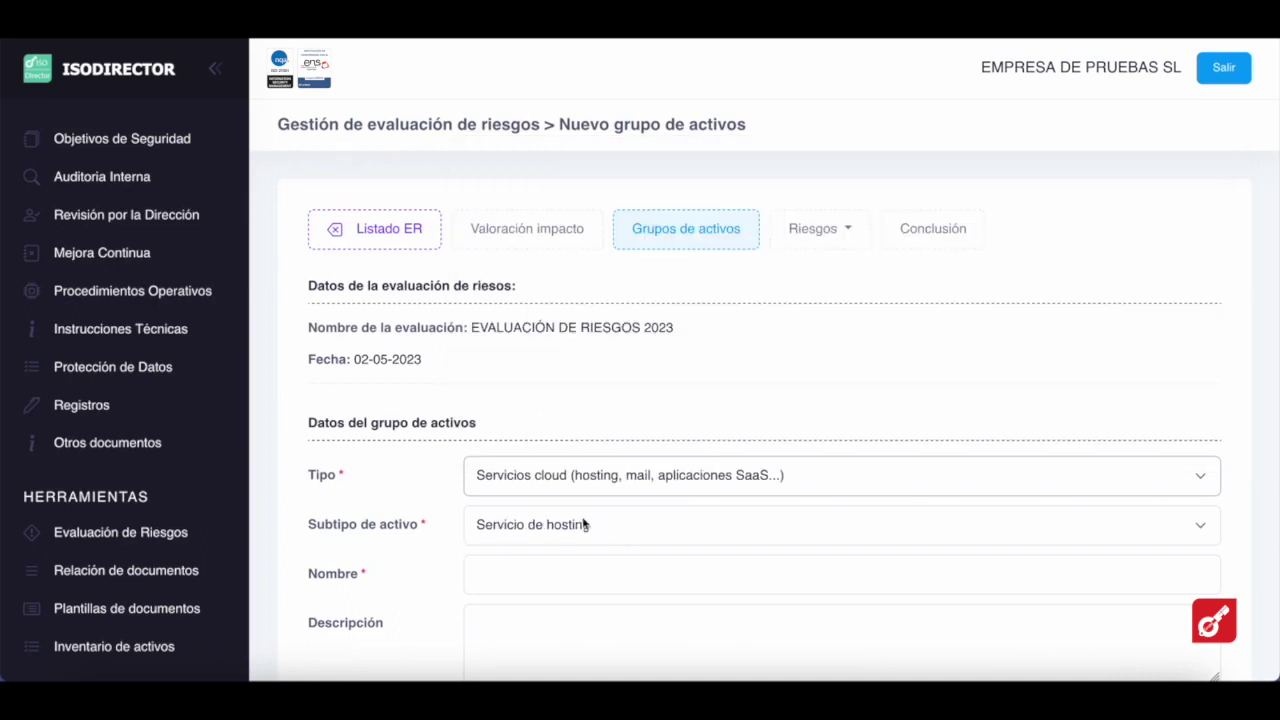
click(530, 527)
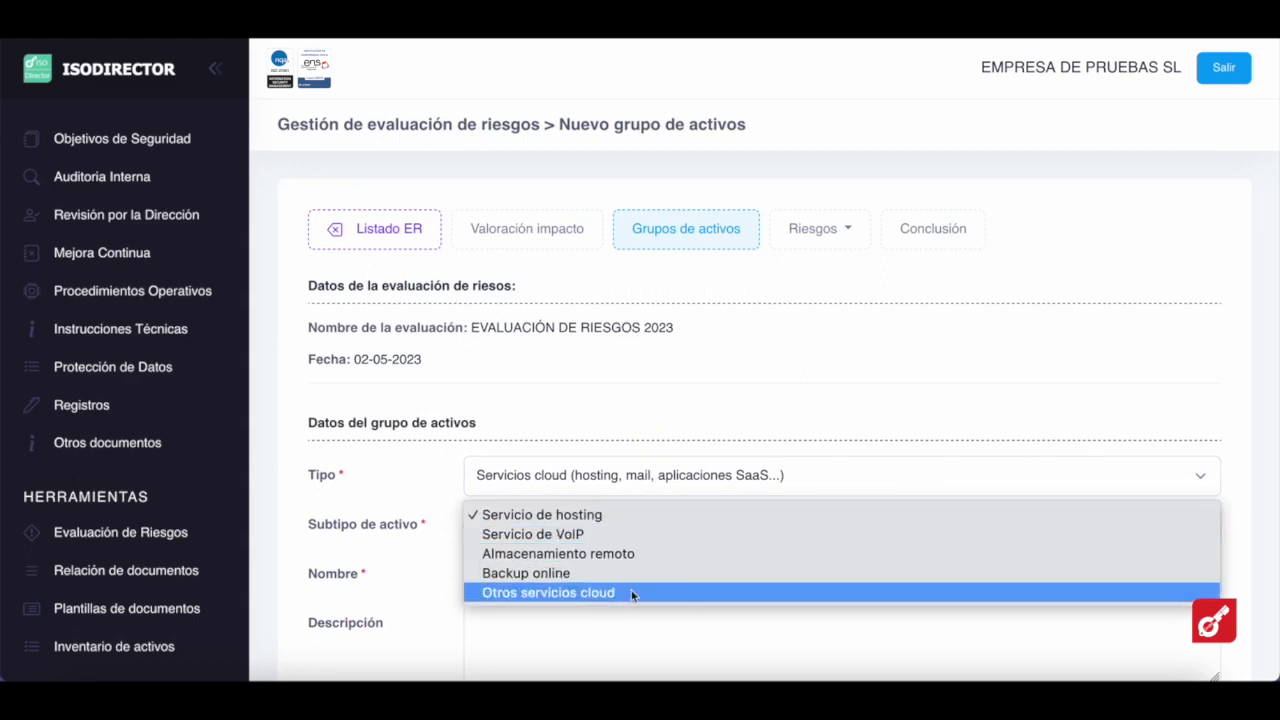
click(557, 594)
Name the new asset group MICROSOFT 365, keep it linked to INFORMACIÓN, and save it
click(574, 584)
text(MICROSO)
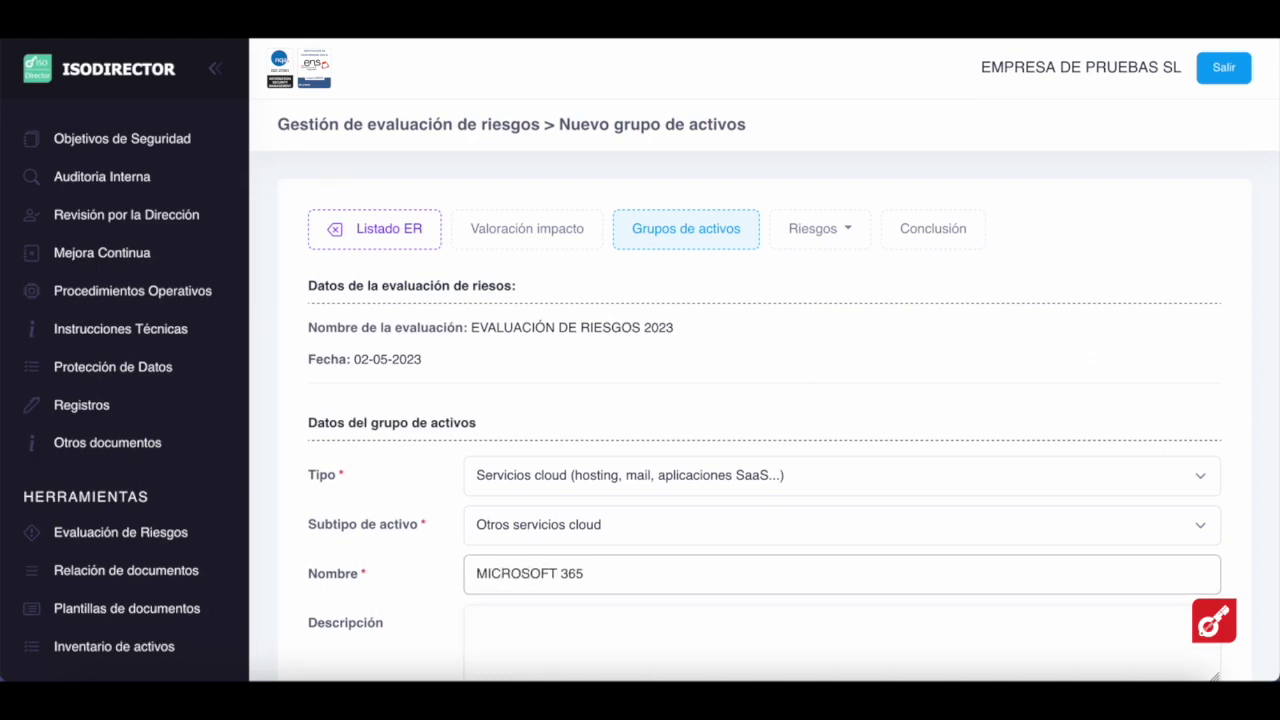
text(FT 365)
scroll(650, 530, down, 4)
click(477, 502)
click(476, 502)
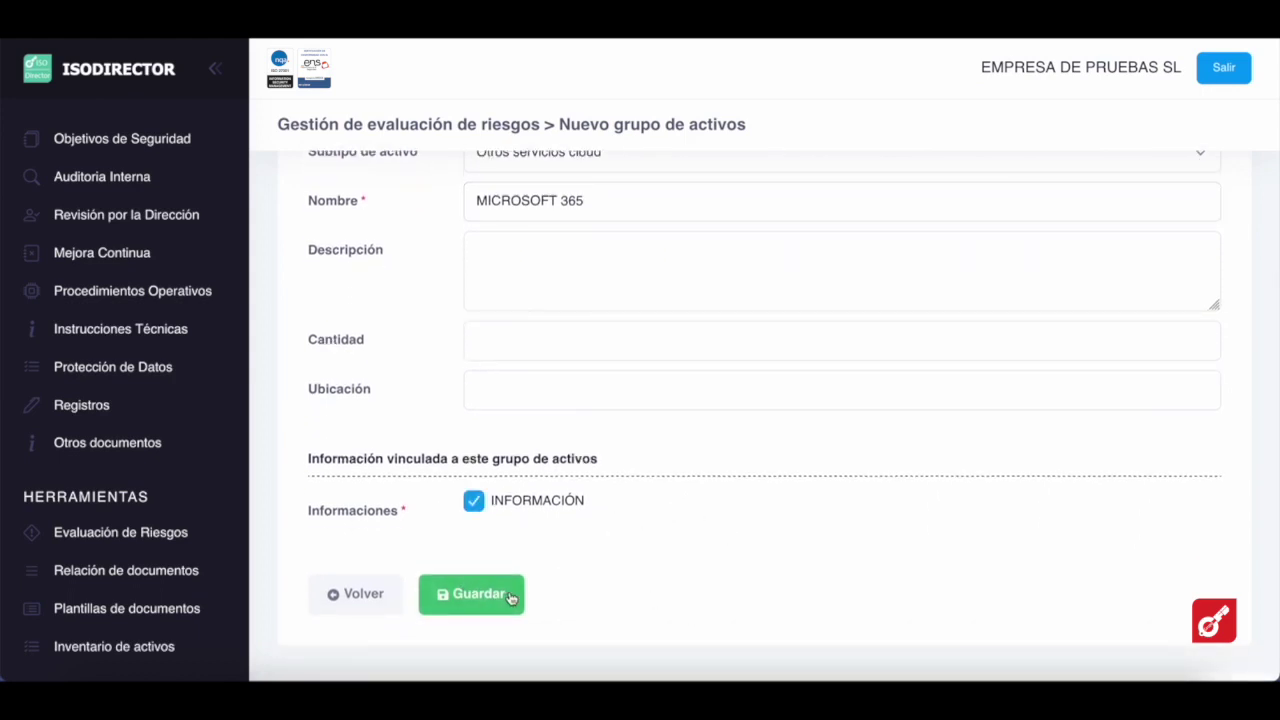
scroll(477, 604, down, 1)
click(477, 600)
Check the new group in the asset group list and open the evaluation's Riesgos potenciales table
scroll(817, 543, down, 5)
scroll(817, 540, down, 3)
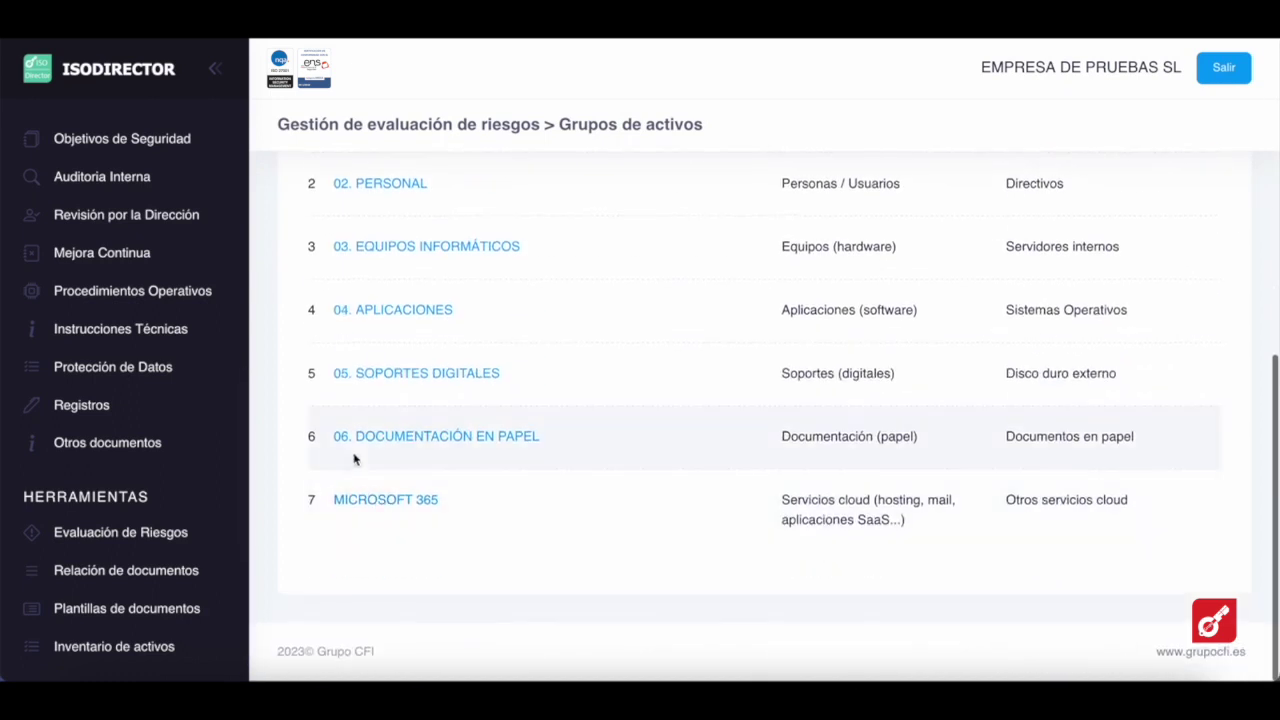
scroll(587, 530, up, 2)
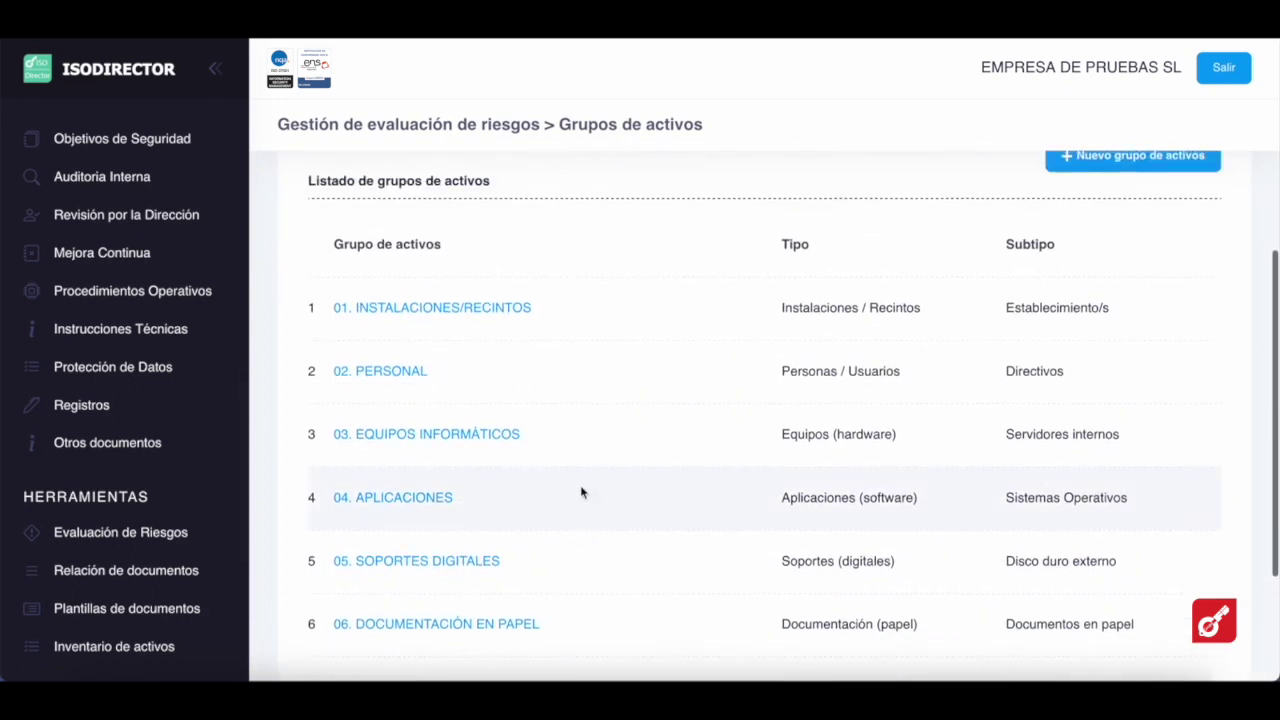
scroll(923, 363, up, 4)
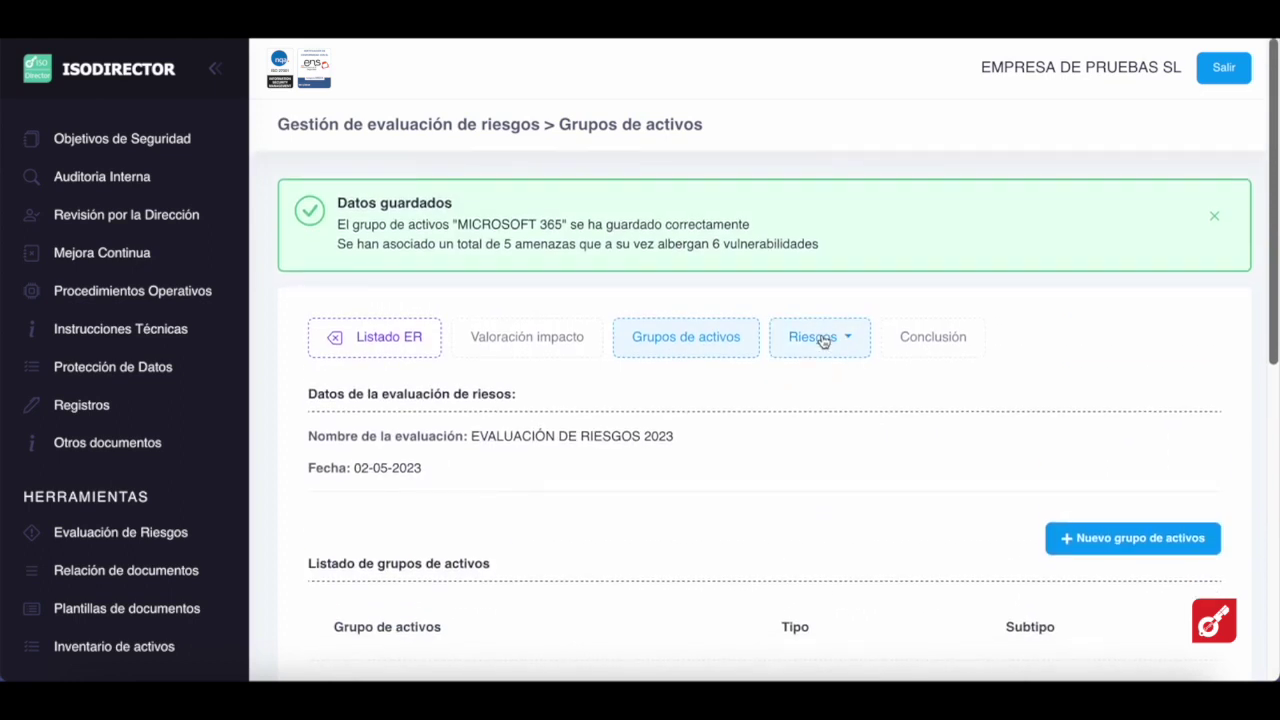
click(825, 337)
click(820, 382)
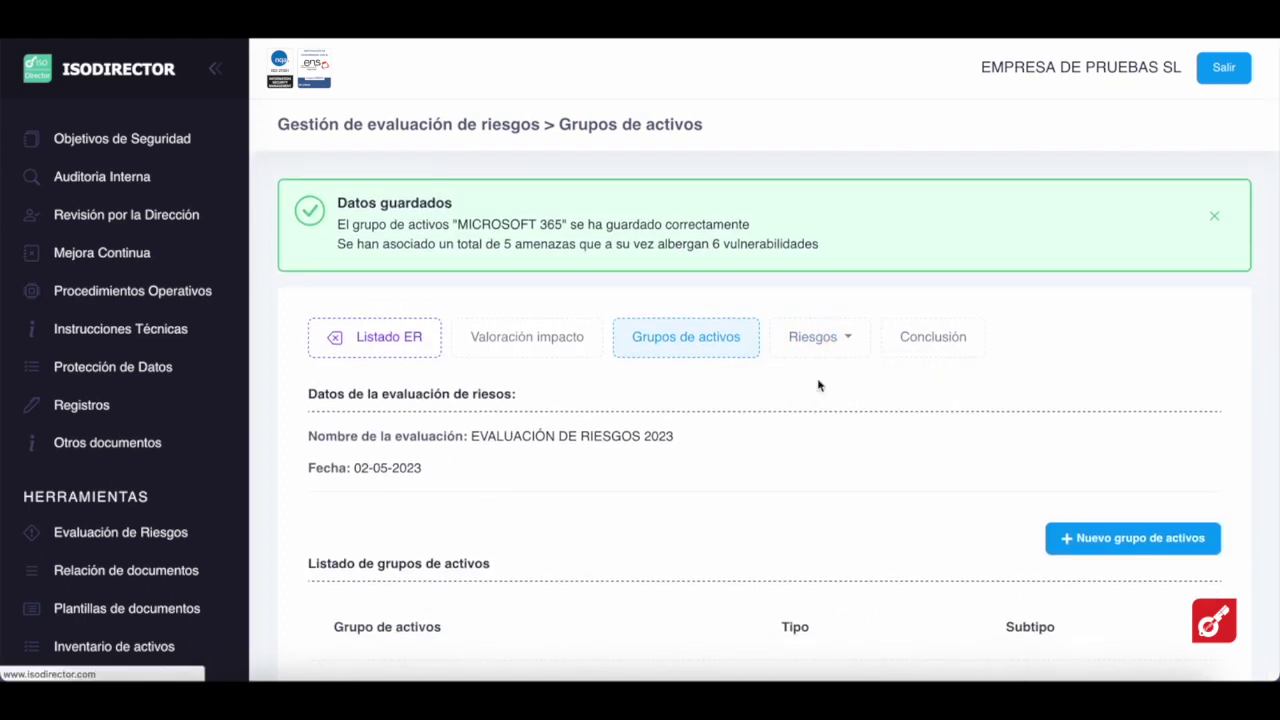
scroll(900, 390, down, 2)
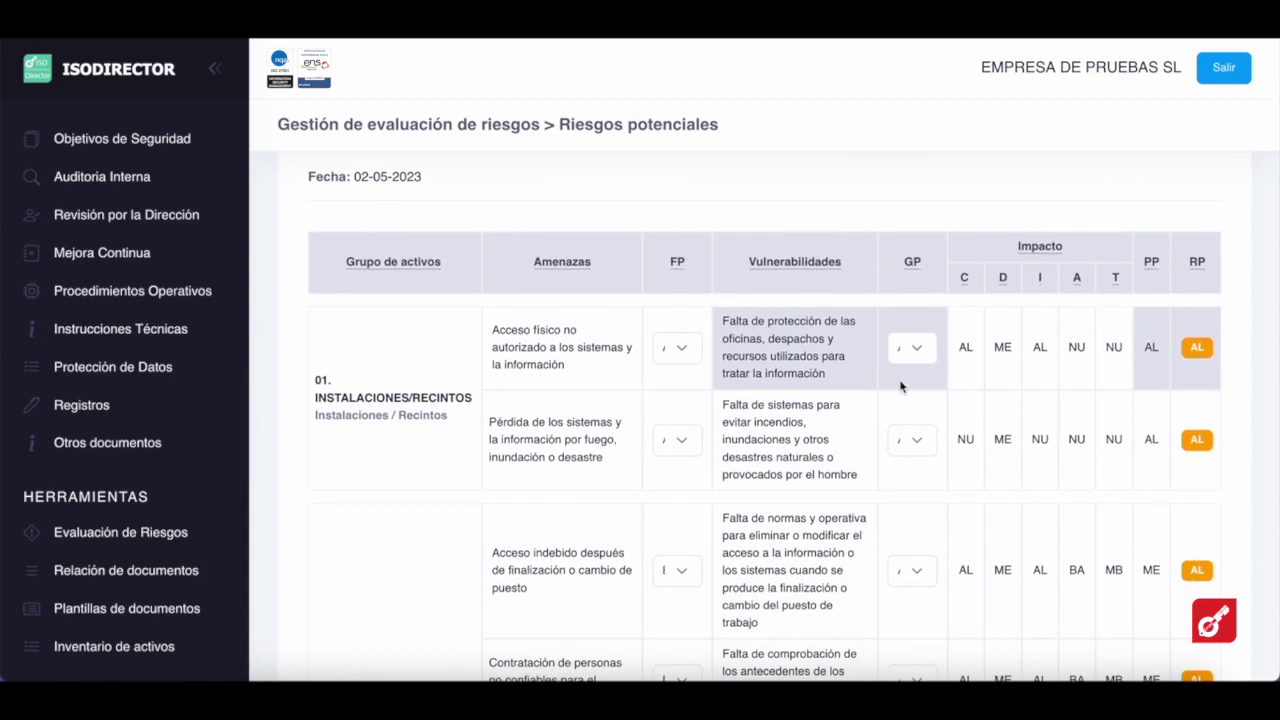
key(ctrl+minus)
key(ctrl+minus)
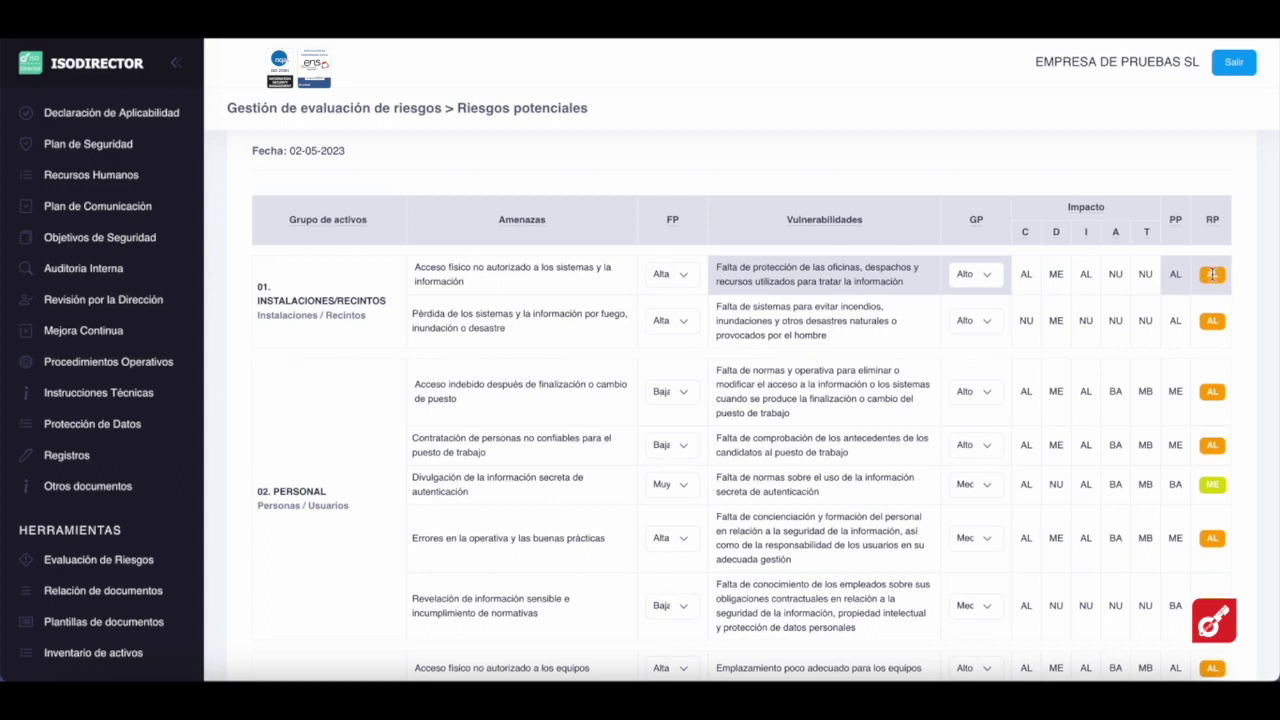
Examine the threats, vulnerabilities, impacts and potential risk levels of all asset groups in the potential risks table
scroll(1185, 287, down, 6)
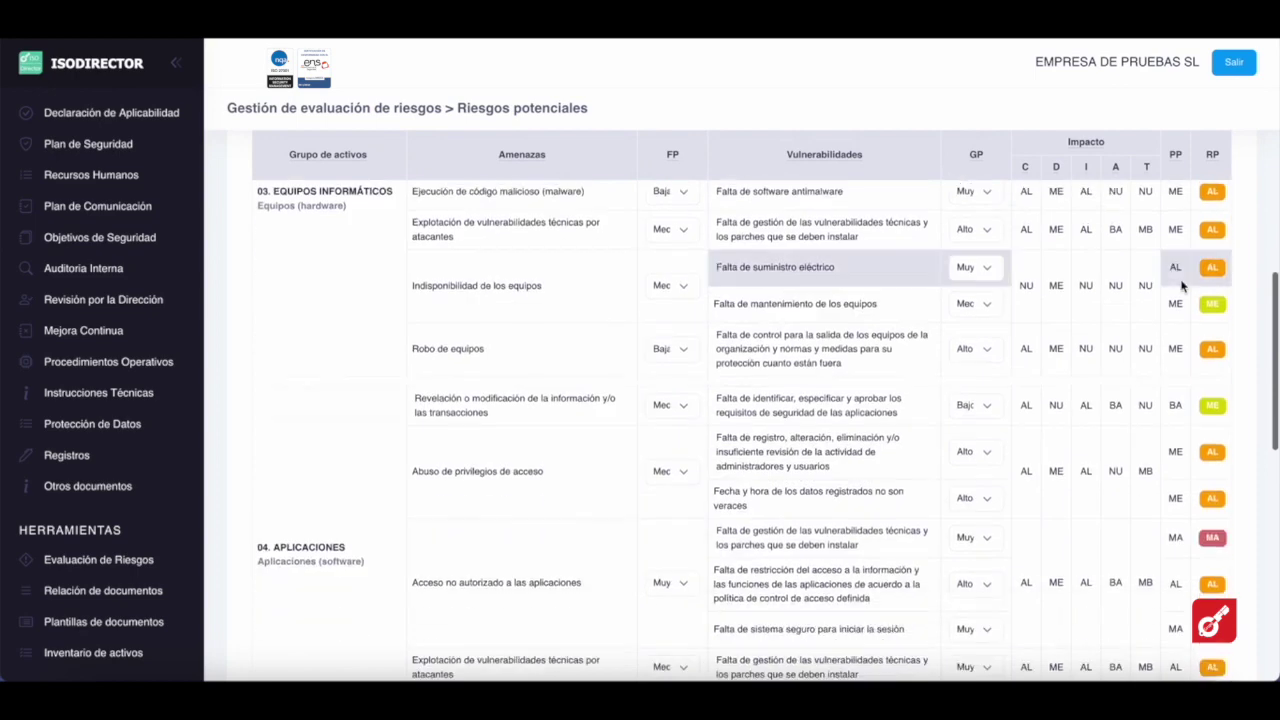
scroll(1185, 287, up, 7)
scroll(1183, 285, down, 4)
scroll(1180, 285, down, 15)
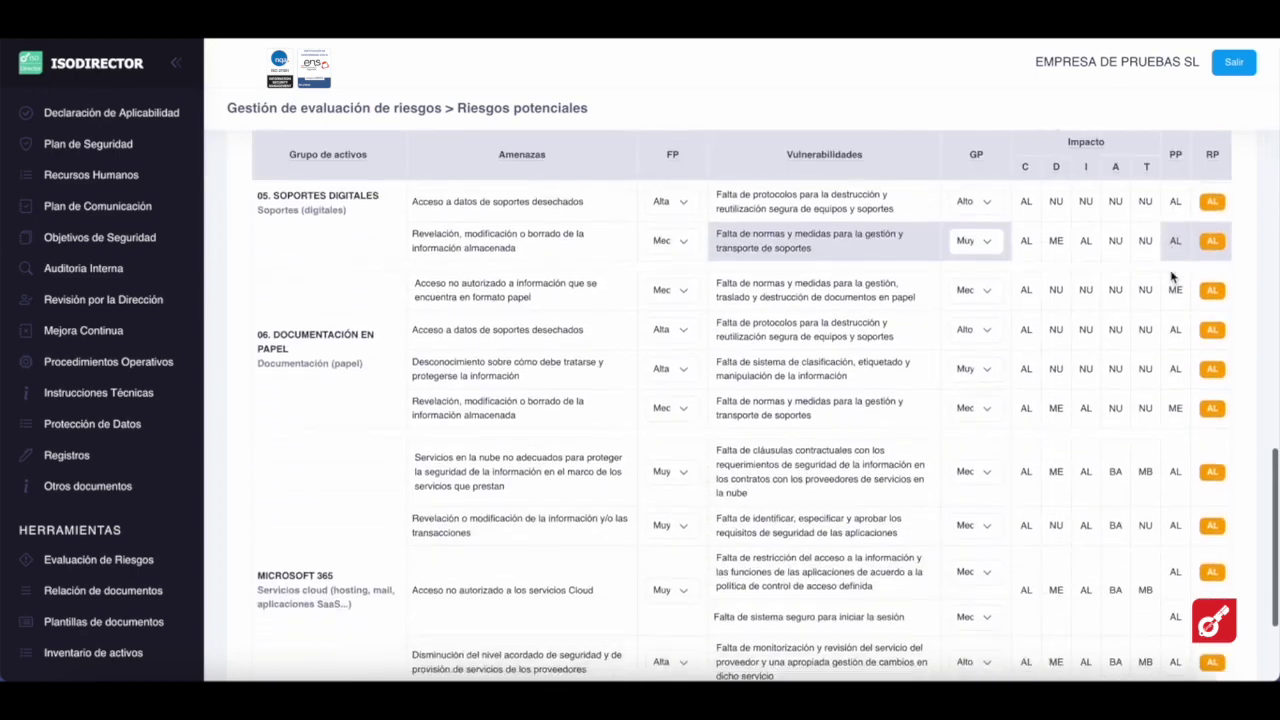
scroll(1143, 326, up, 10)
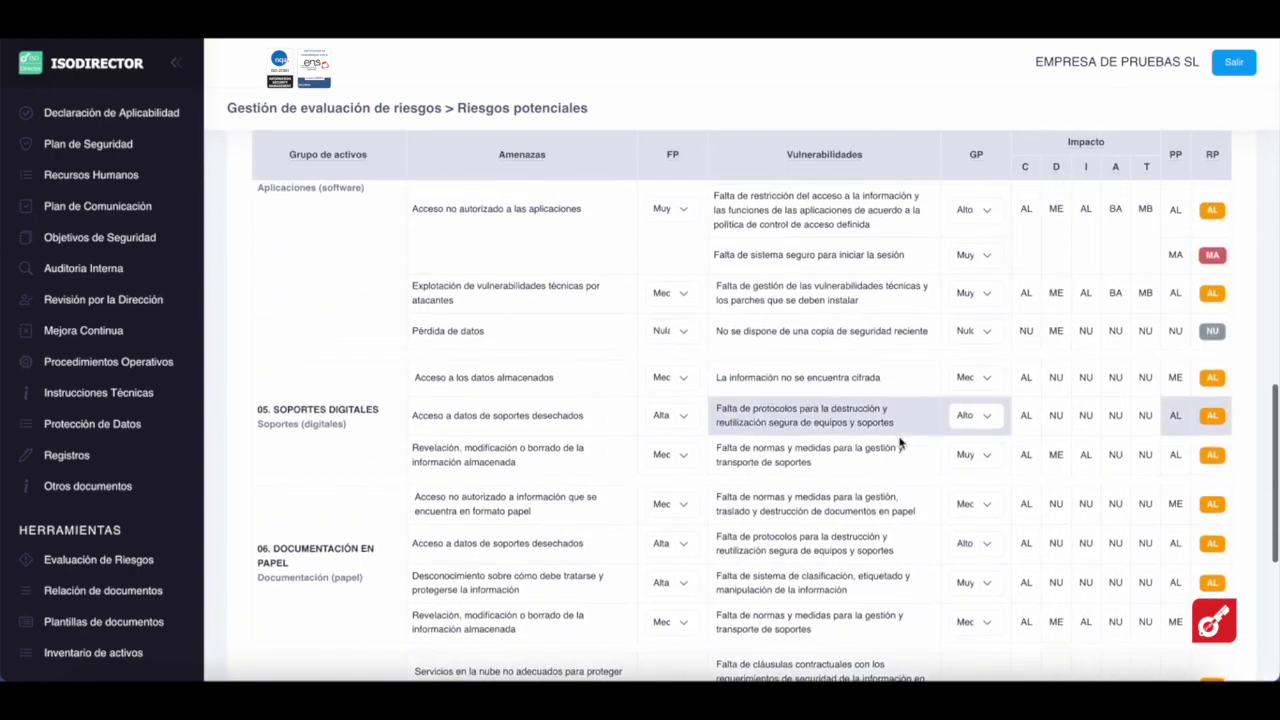
scroll(1170, 355, up, 10)
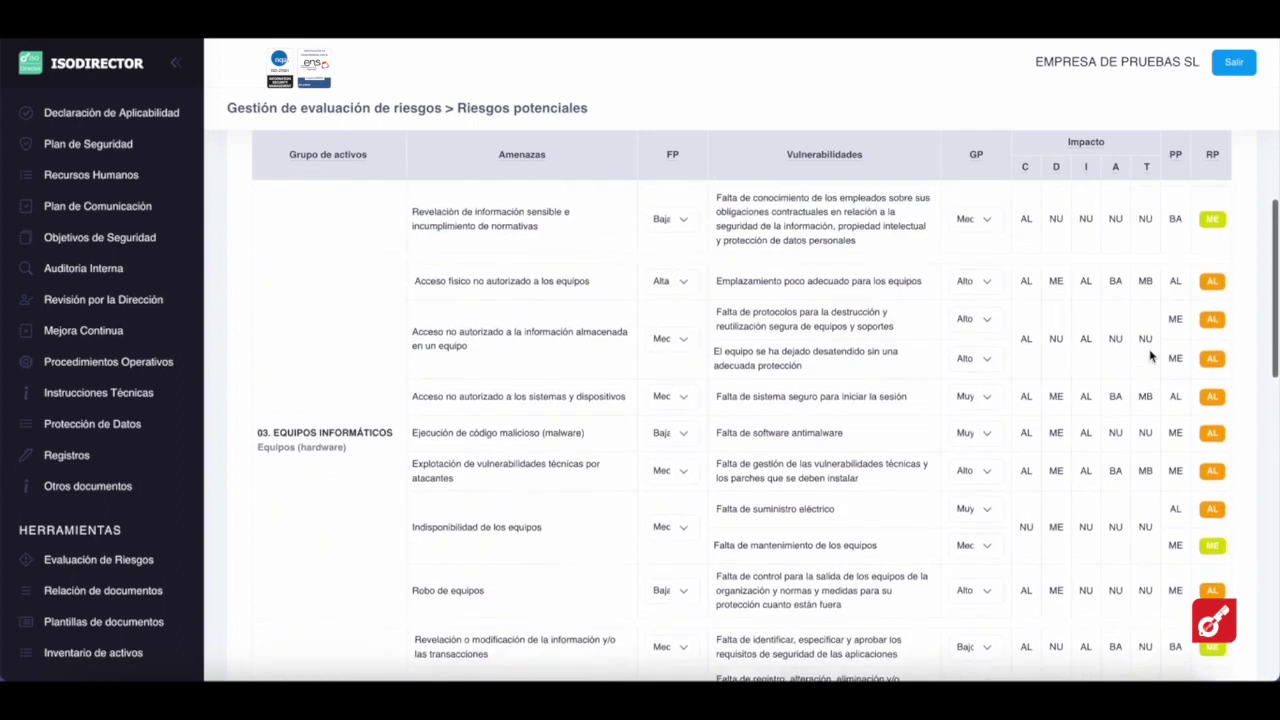
scroll(1133, 356, up, 3)
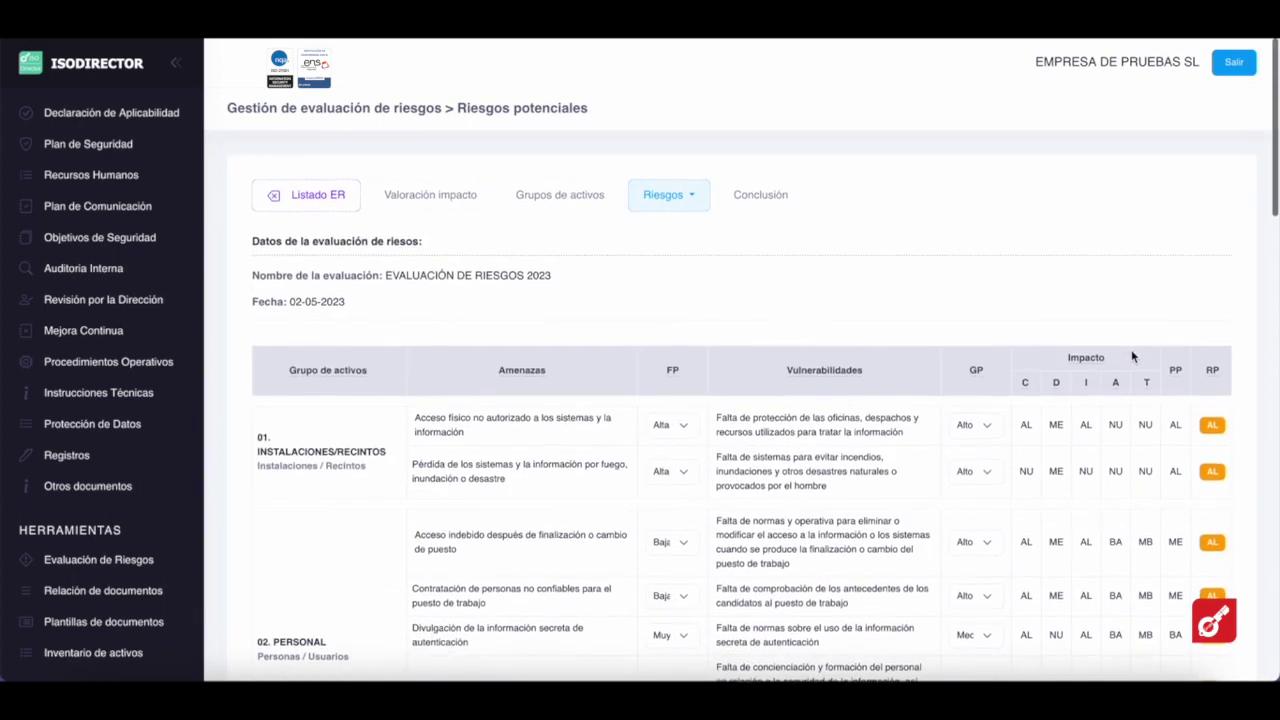
Open Tratamiento de los riesgos and review which risks are set to be managed for each asset group
click(657, 195)
click(678, 248)
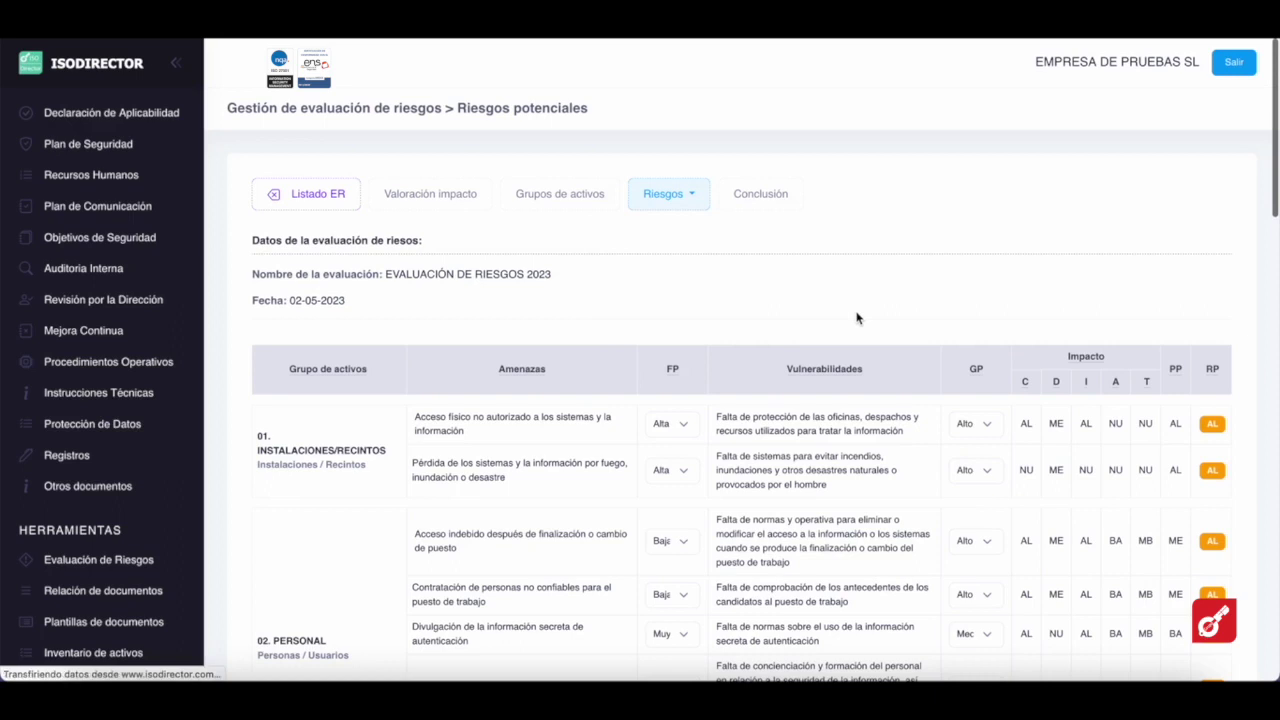
scroll(1024, 430, down, 5)
scroll(1024, 430, down, 10)
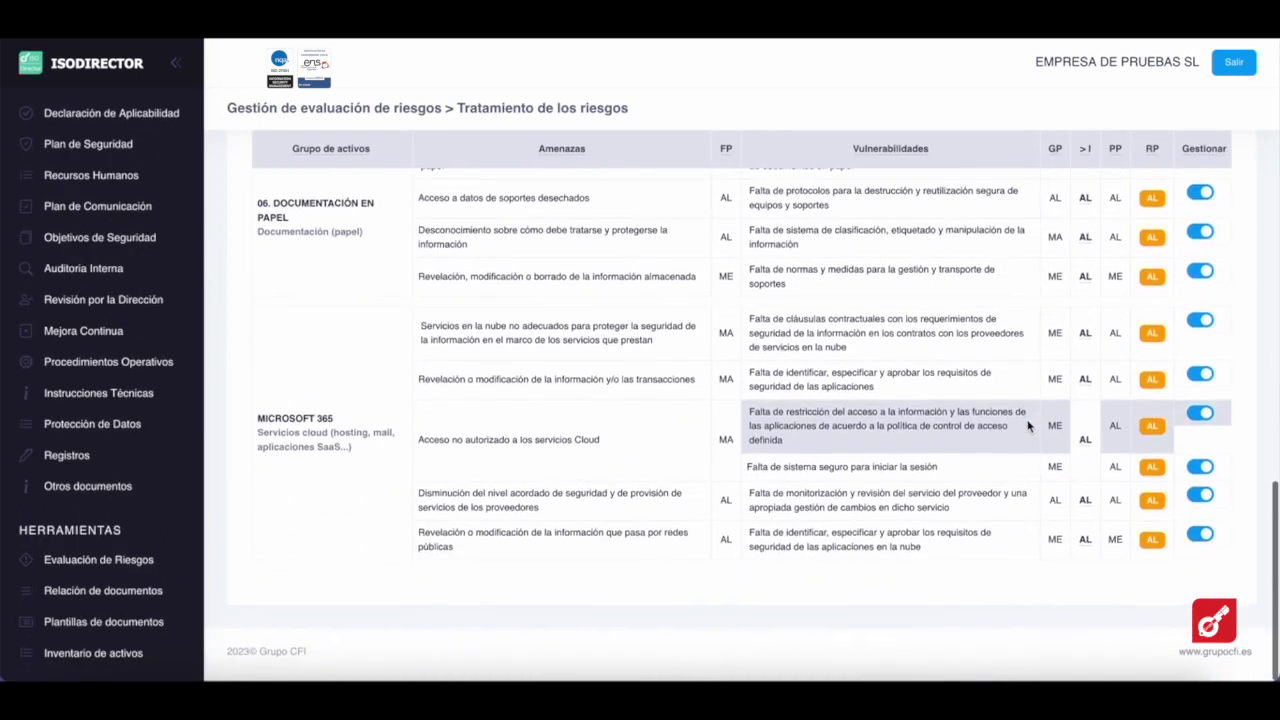
scroll(1020, 418, up, 15)
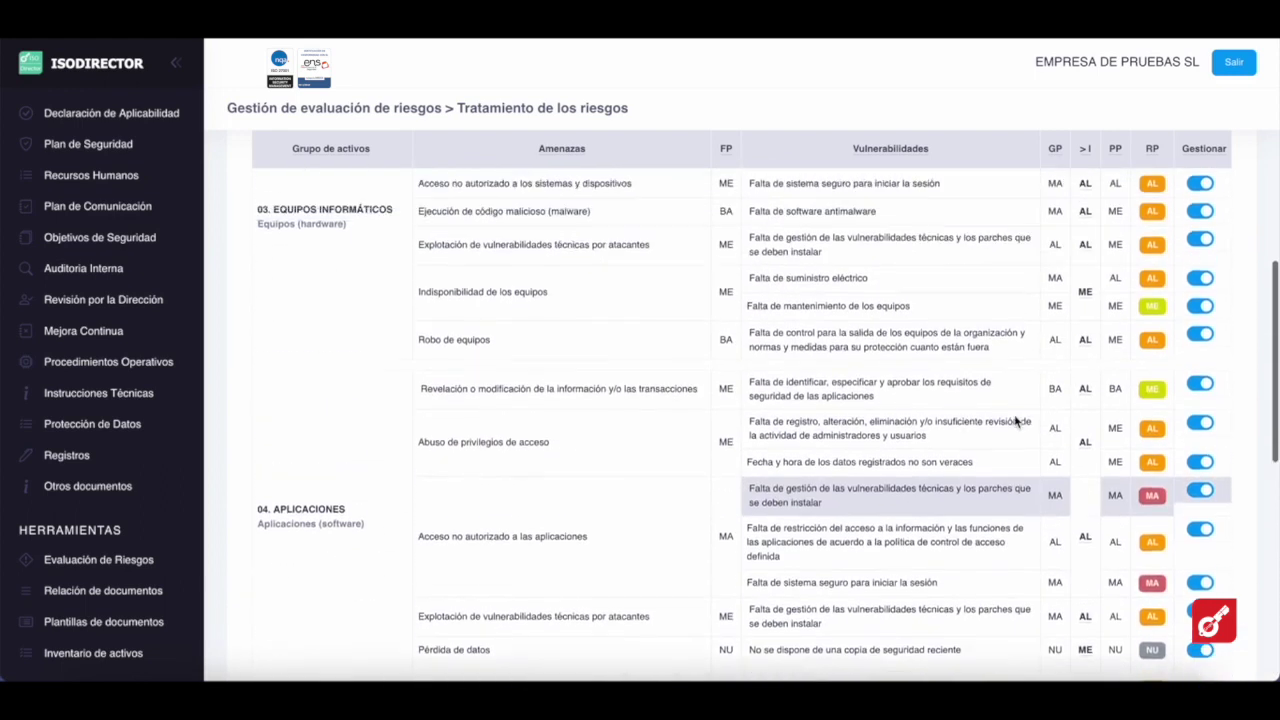
scroll(1014, 414, up, 3)
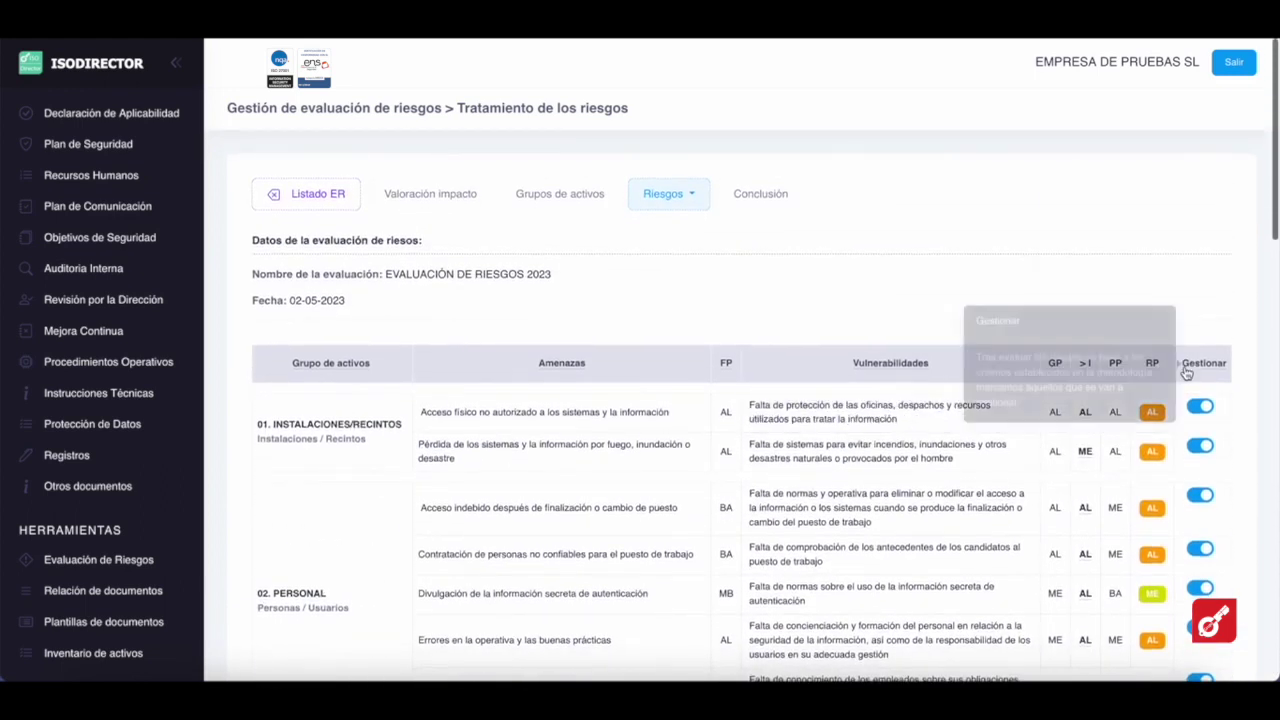
Open Eficacia de las medidas and examine the controls, reduced frequencies and residual risk levels across all asset groups, including MICROSOFT 365
click(668, 198)
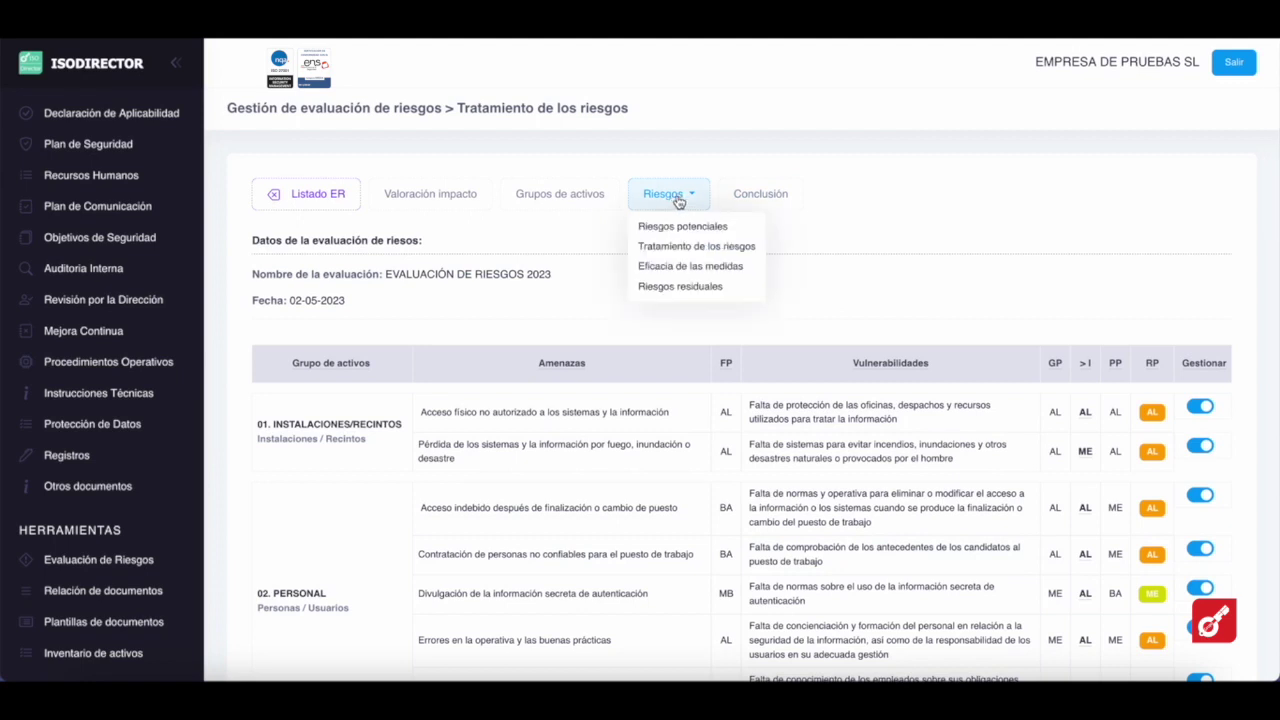
click(666, 266)
scroll(921, 316, down, 2)
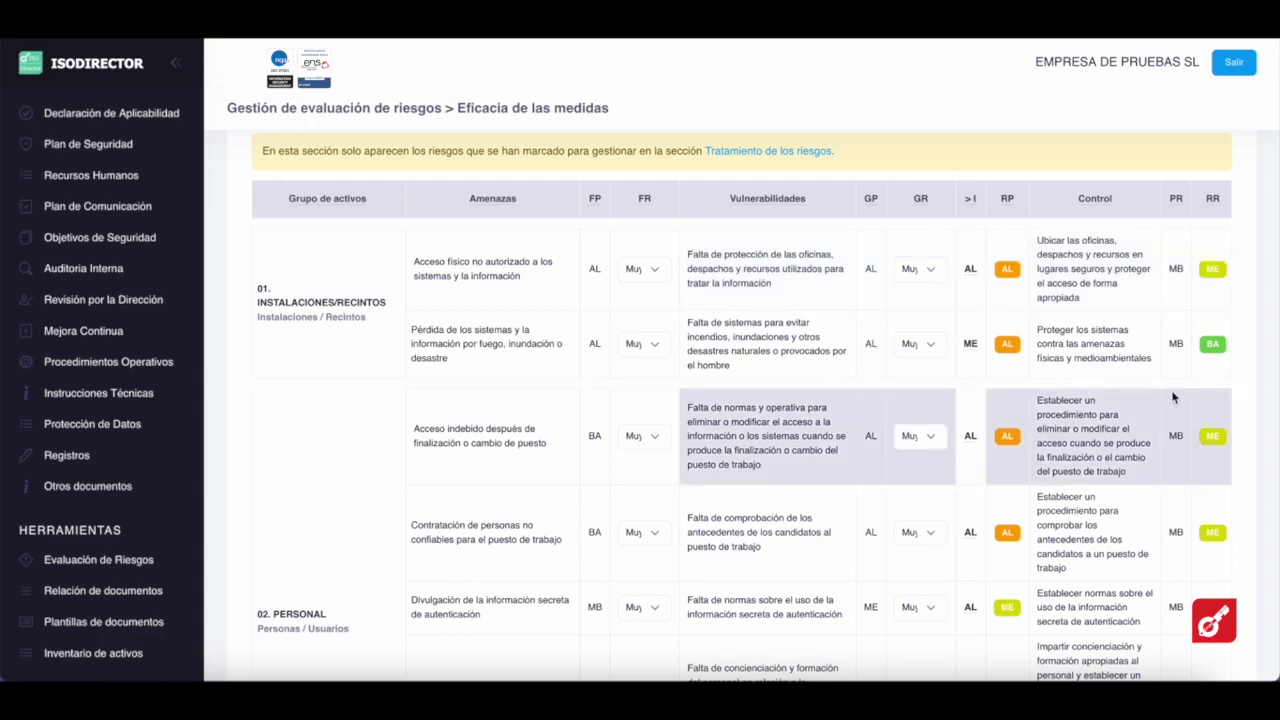
mouse_move(1008, 210)
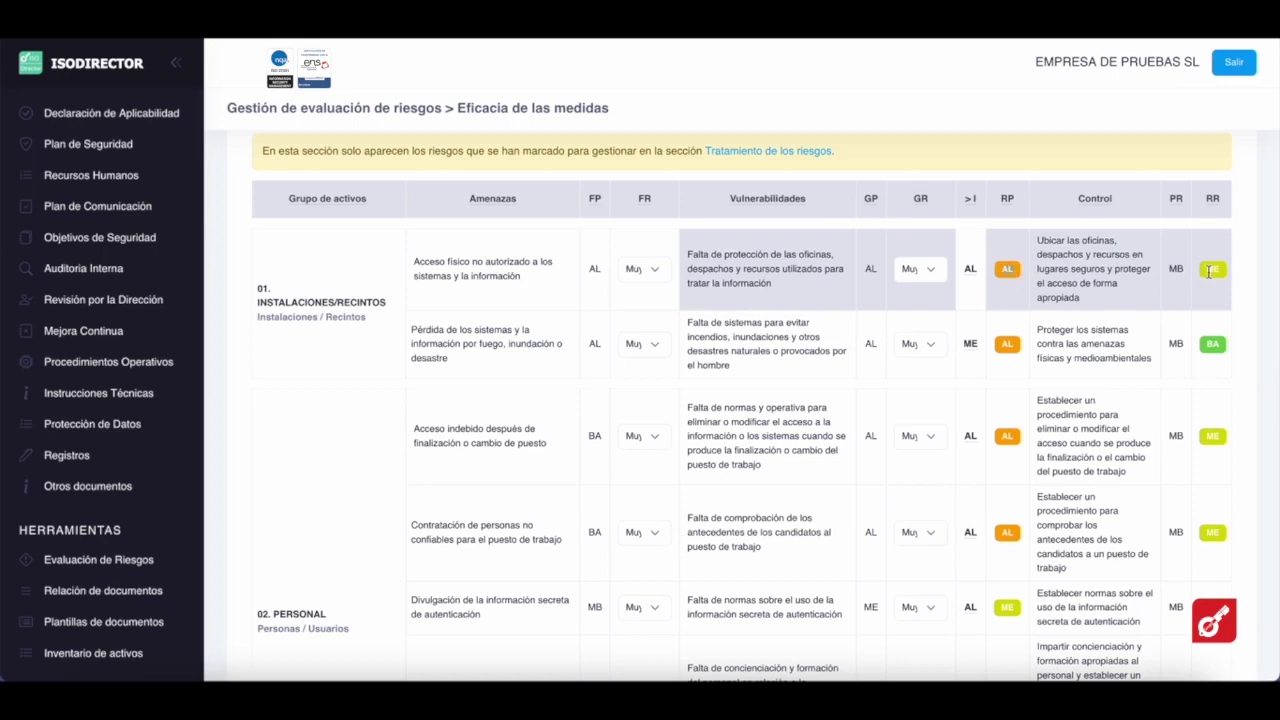
scroll(1085, 316, down, 15)
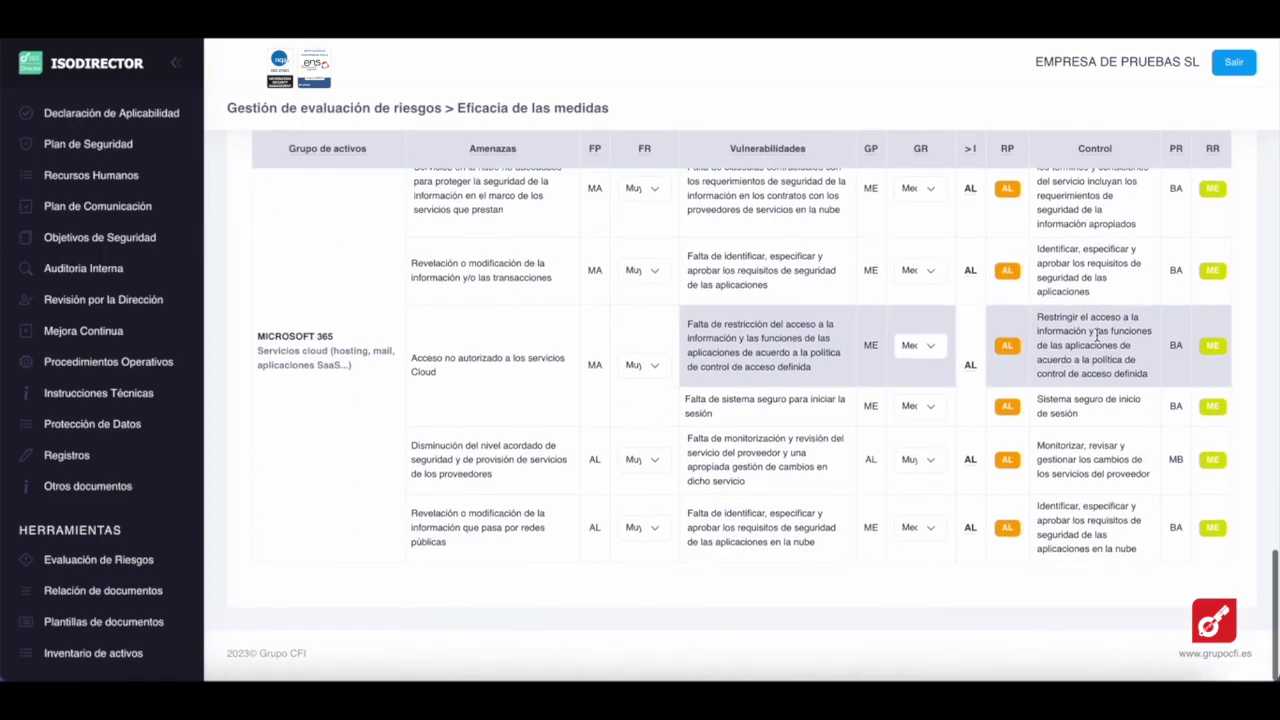
scroll(1098, 325, up, 2)
scroll(1098, 325, up, 3)
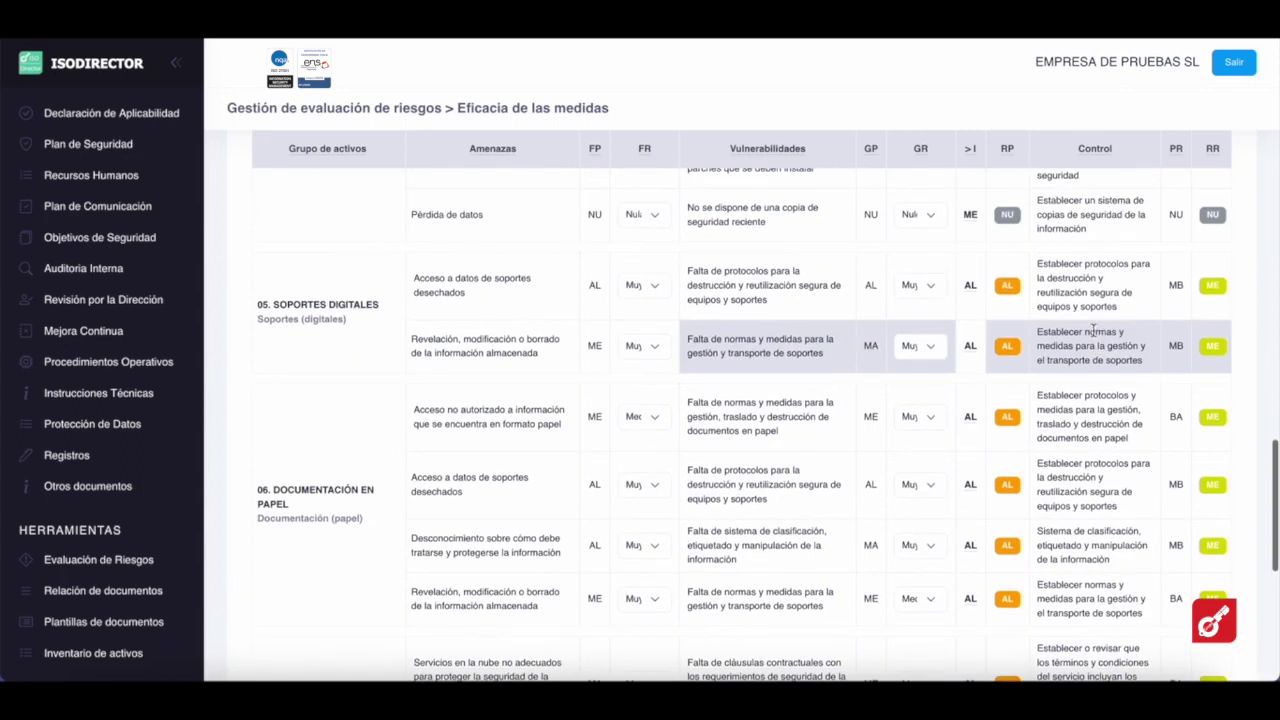
scroll(1103, 331, up, 3)
scroll(1128, 328, up, 3)
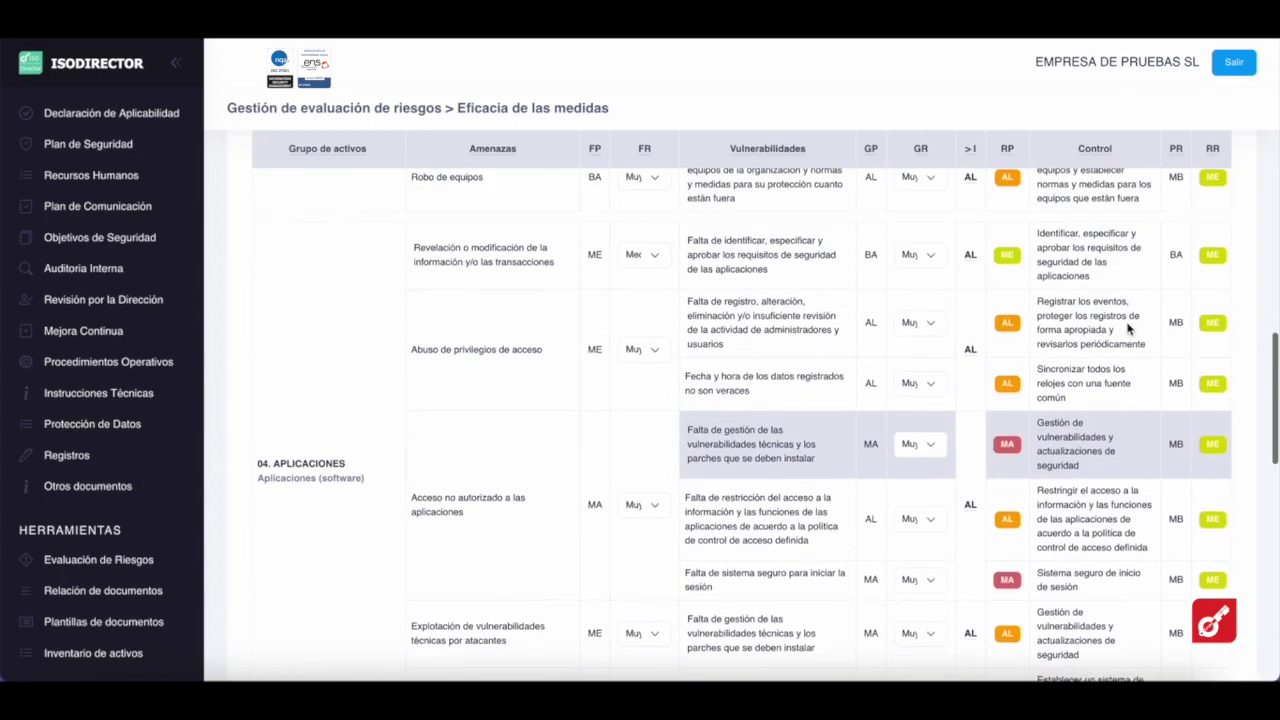
scroll(1117, 391, up, 10)
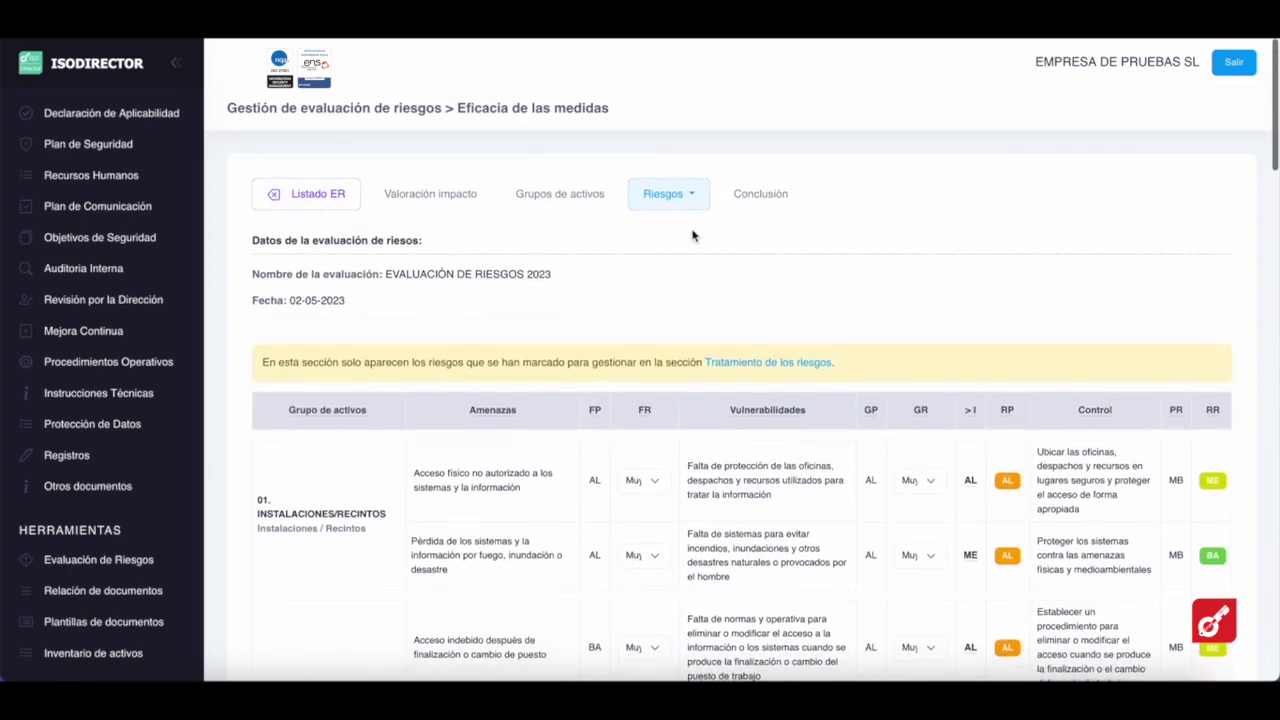
Open the evaluation's Riesgos residuales table and look through the residual risks of all asset groups
click(665, 197)
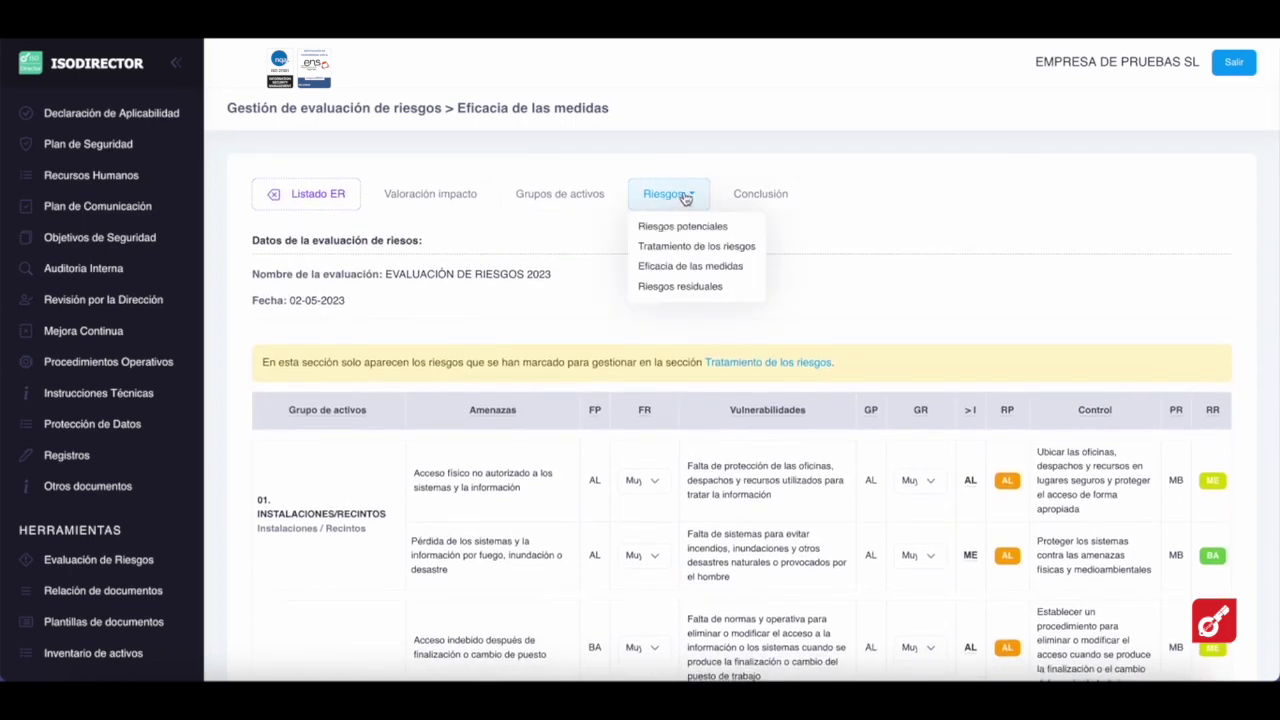
click(692, 289)
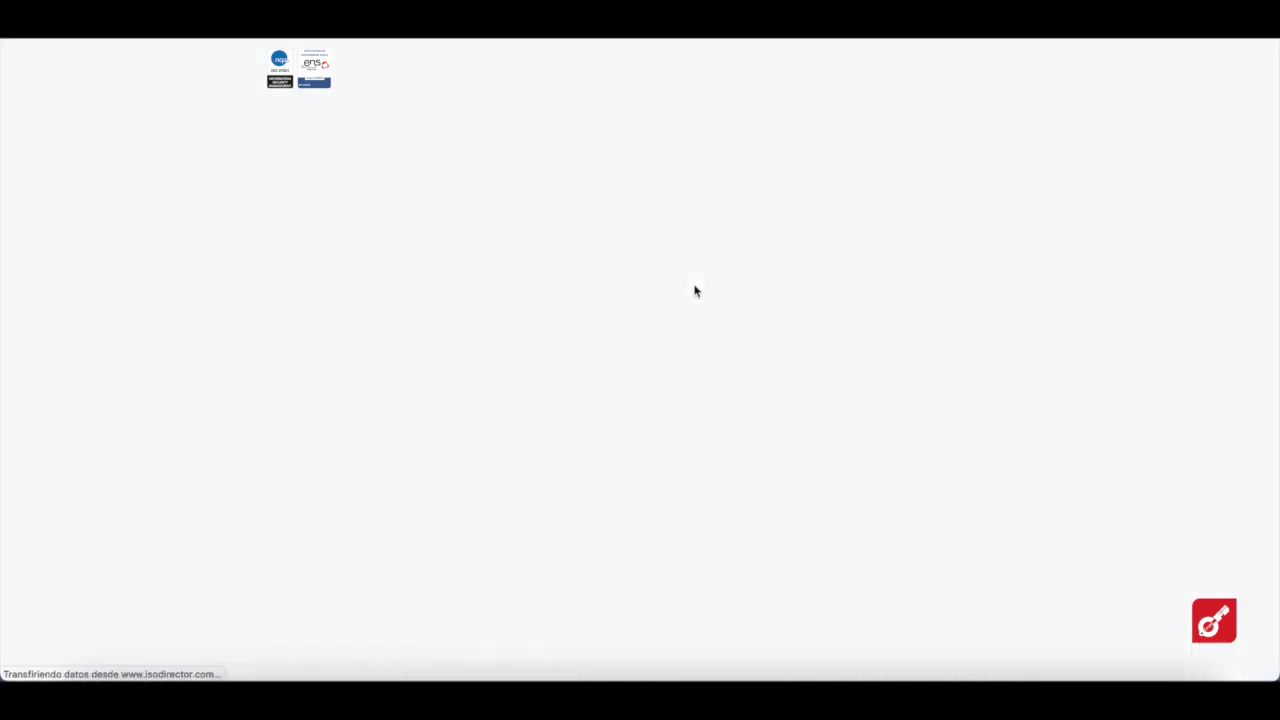
scroll(740, 340, down, 10)
scroll(817, 376, down, 5)
scroll(700, 370, up, 20)
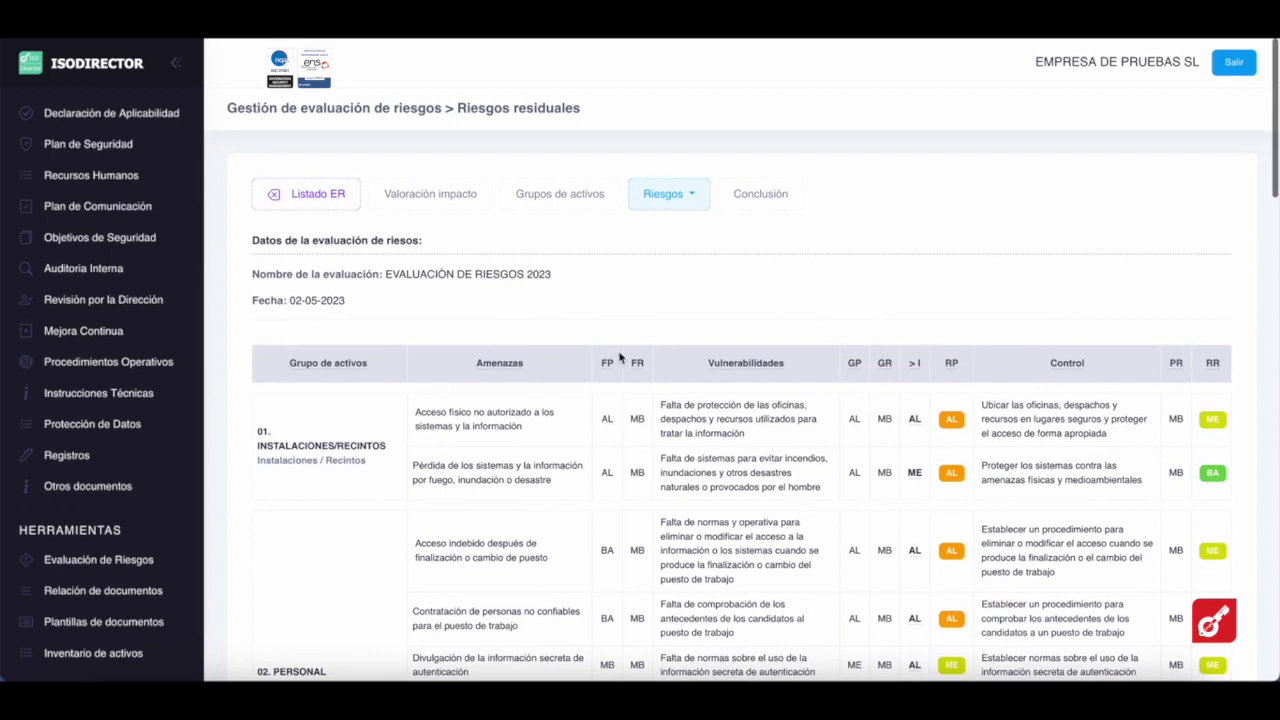
Save the evaluation's conclusion with its existing text, and download the EVALUACIÓN DE RIESGOS 2023 report from the list of risk evaluations
click(752, 205)
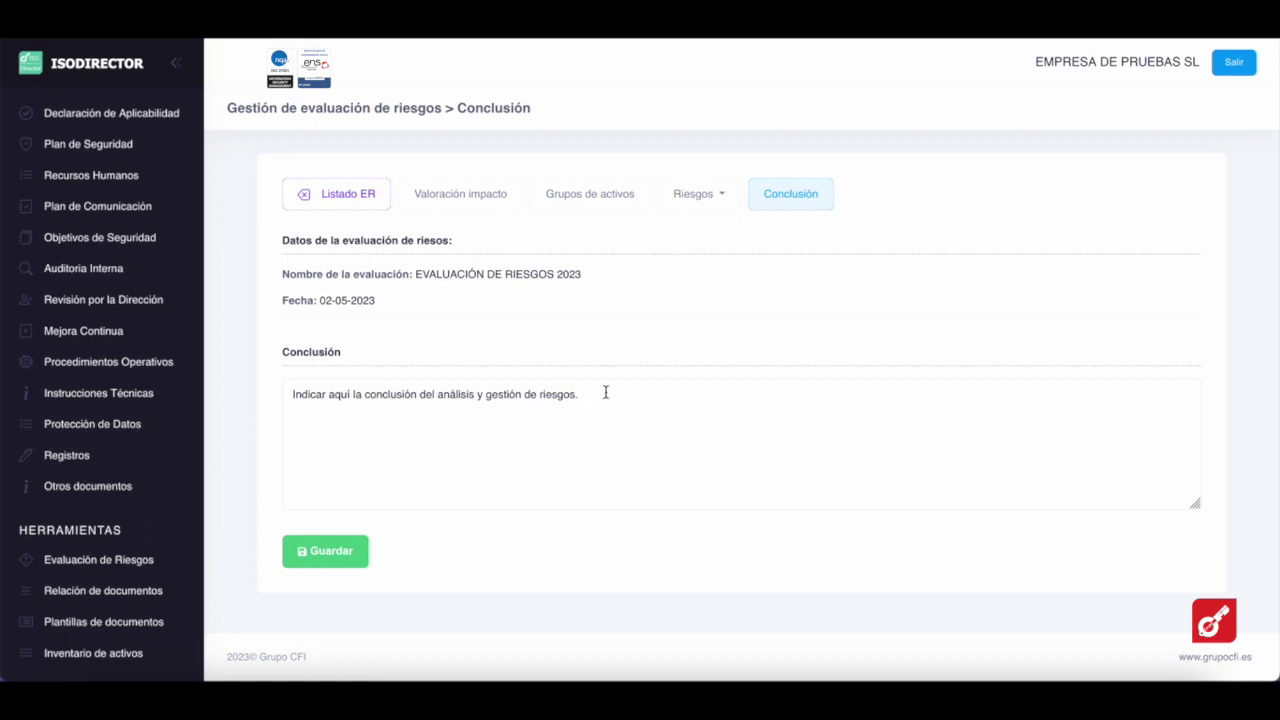
click(354, 550)
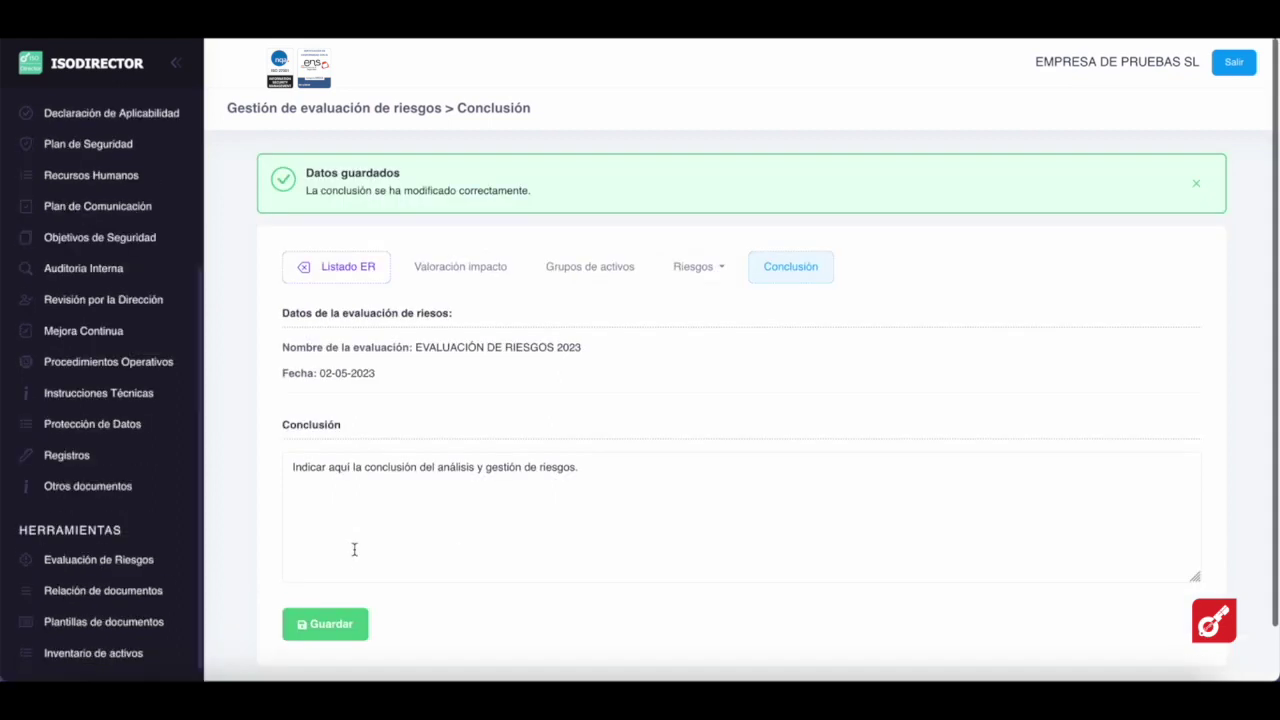
click(129, 562)
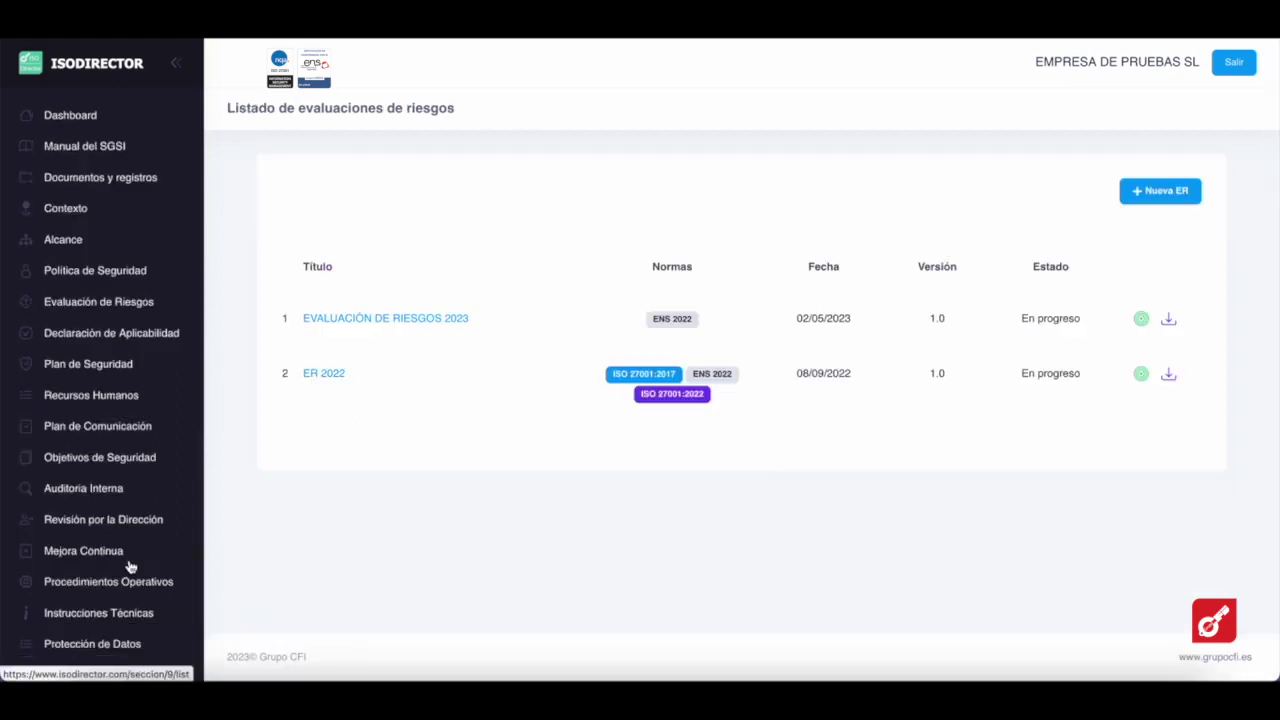
click(1170, 320)
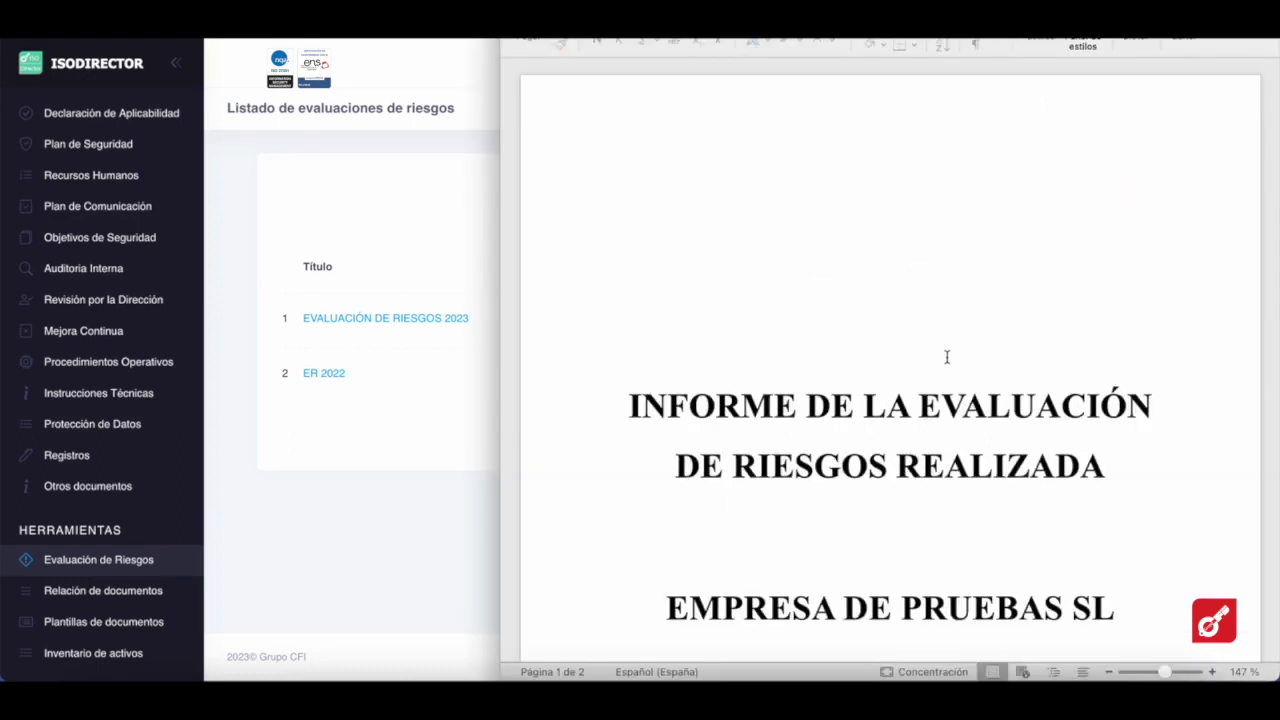
Switch to the downloaded Word report and read through its index, impact and probability scales, asset groups, vulnerabilities and security controls
scroll(975, 360, down, 10)
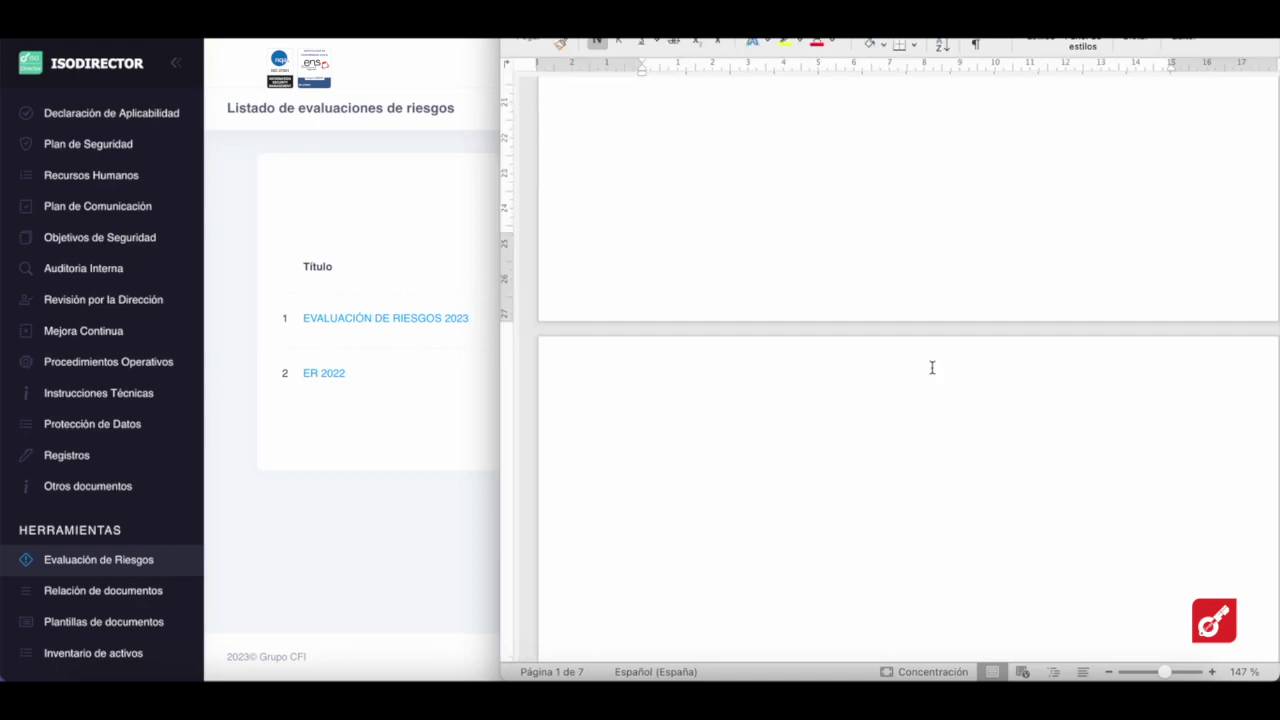
scroll(957, 365, down, 5)
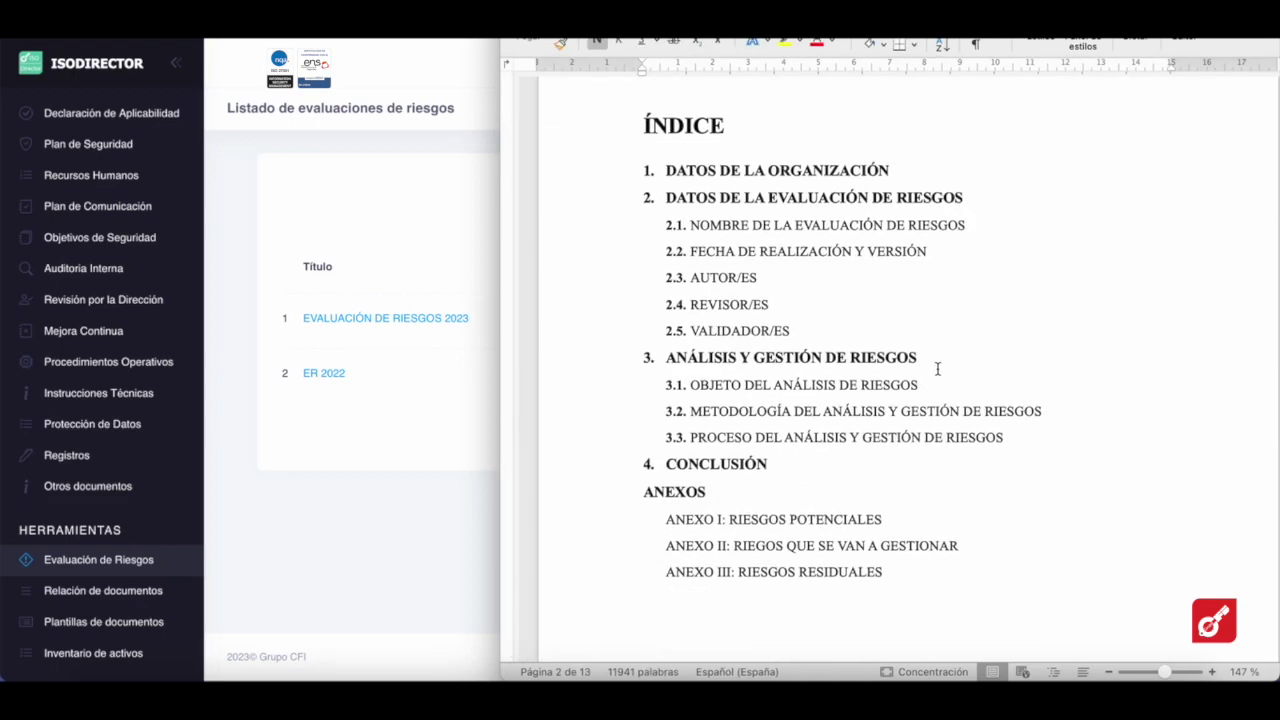
scroll(937, 369, down, 20)
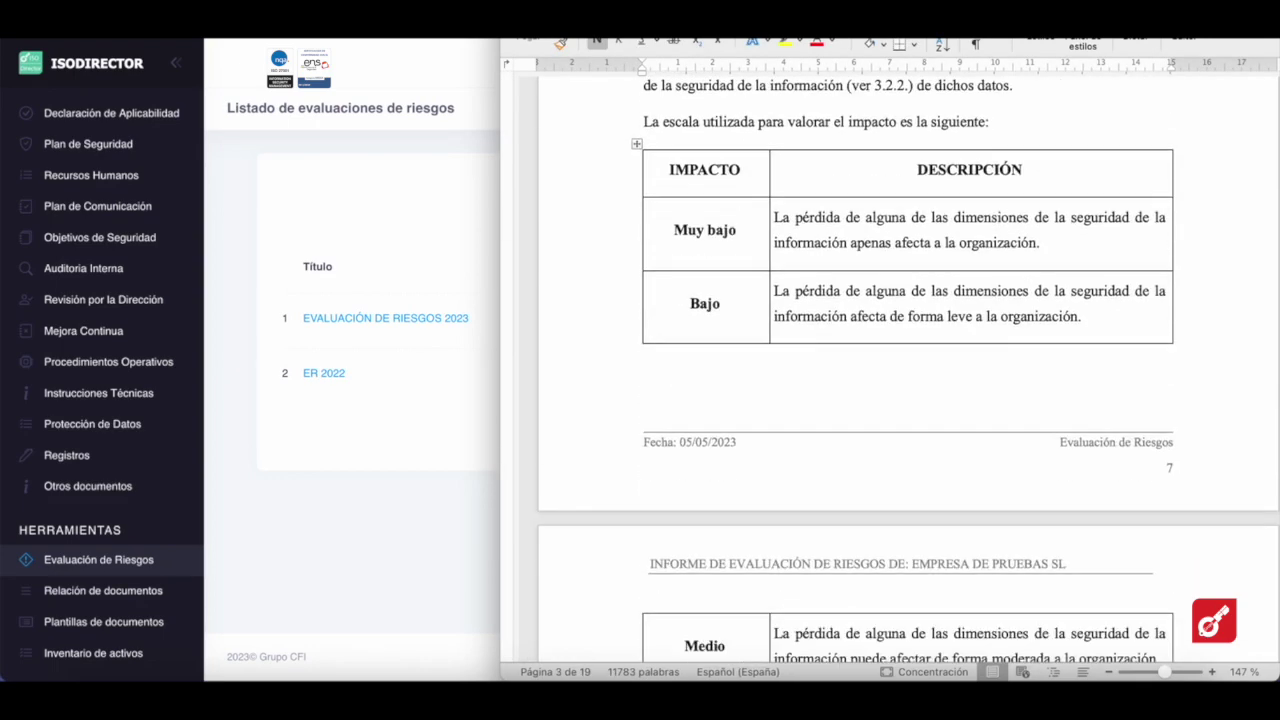
scroll(912, 405, down, 20)
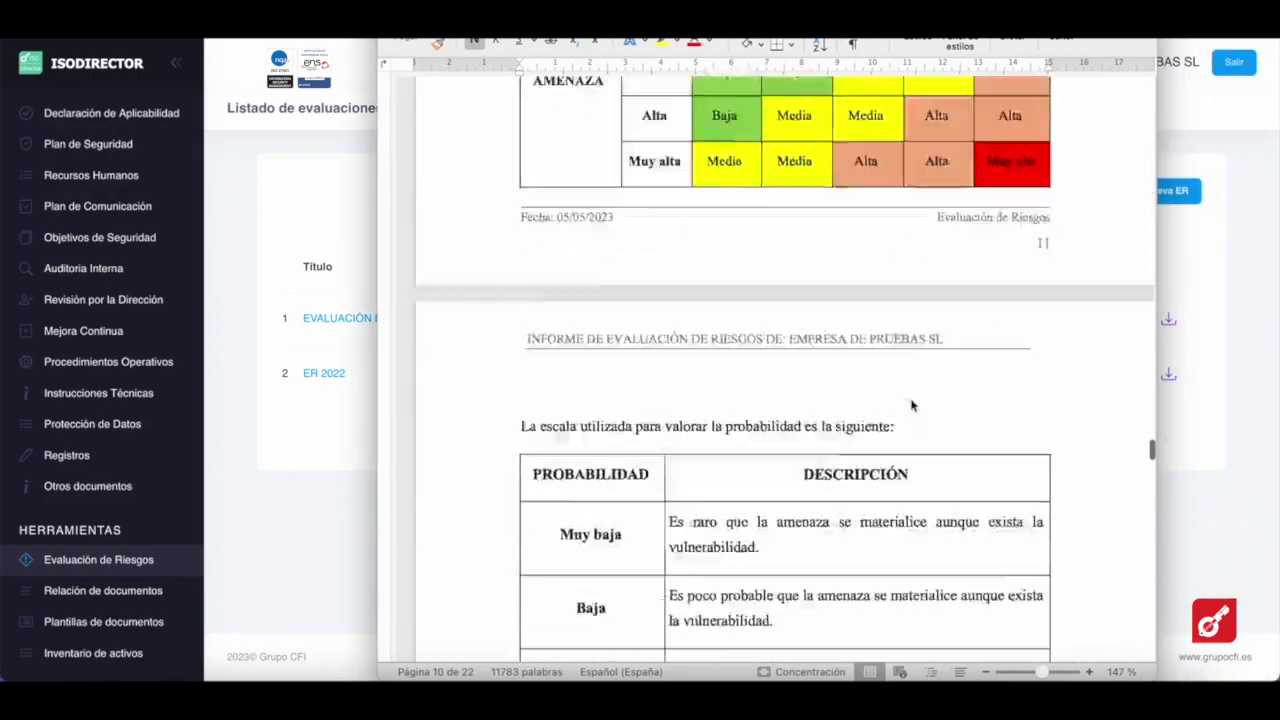
scroll(912, 405, down, 20)
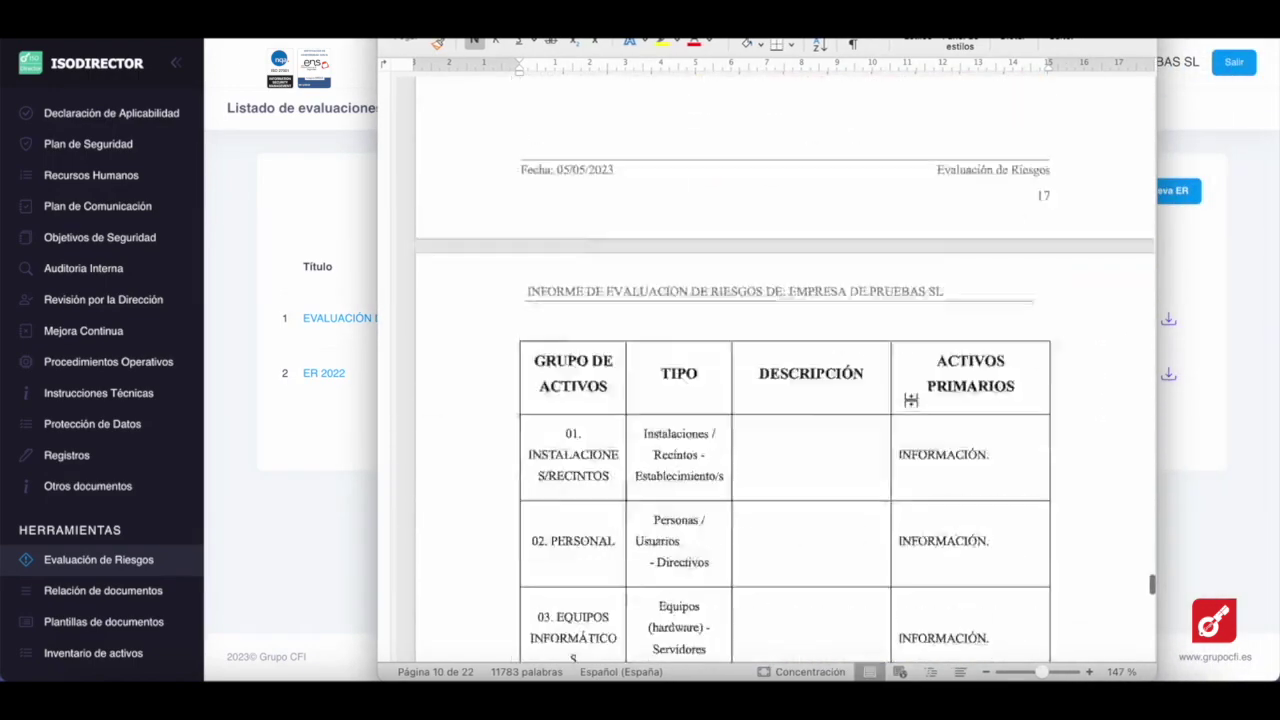
scroll(910, 400, down, 20)
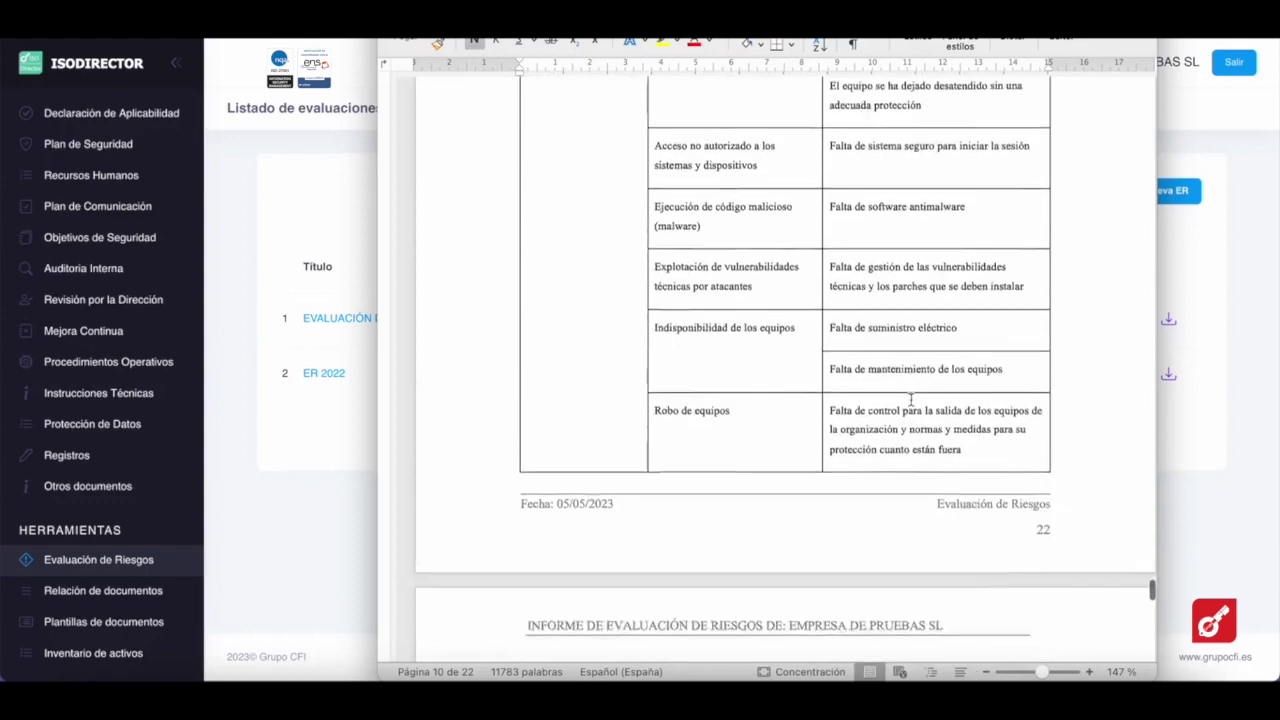
scroll(912, 405, down, 20)
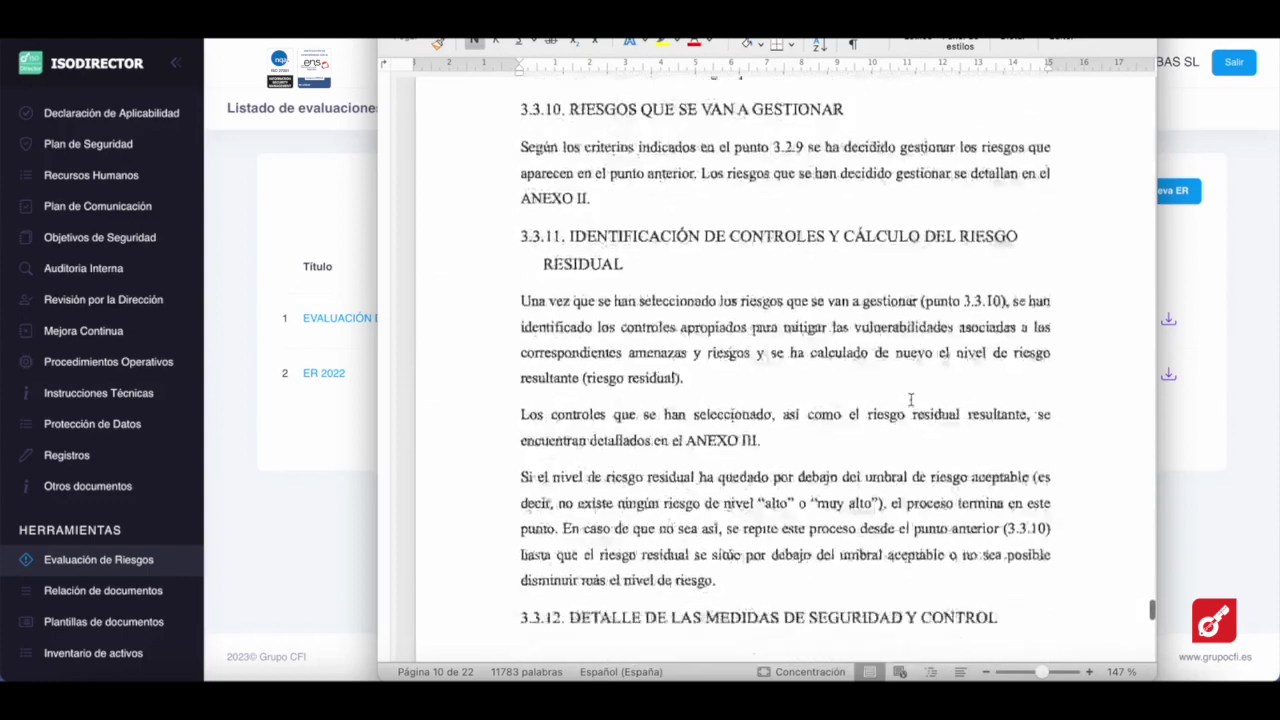
scroll(910, 400, down, 20)
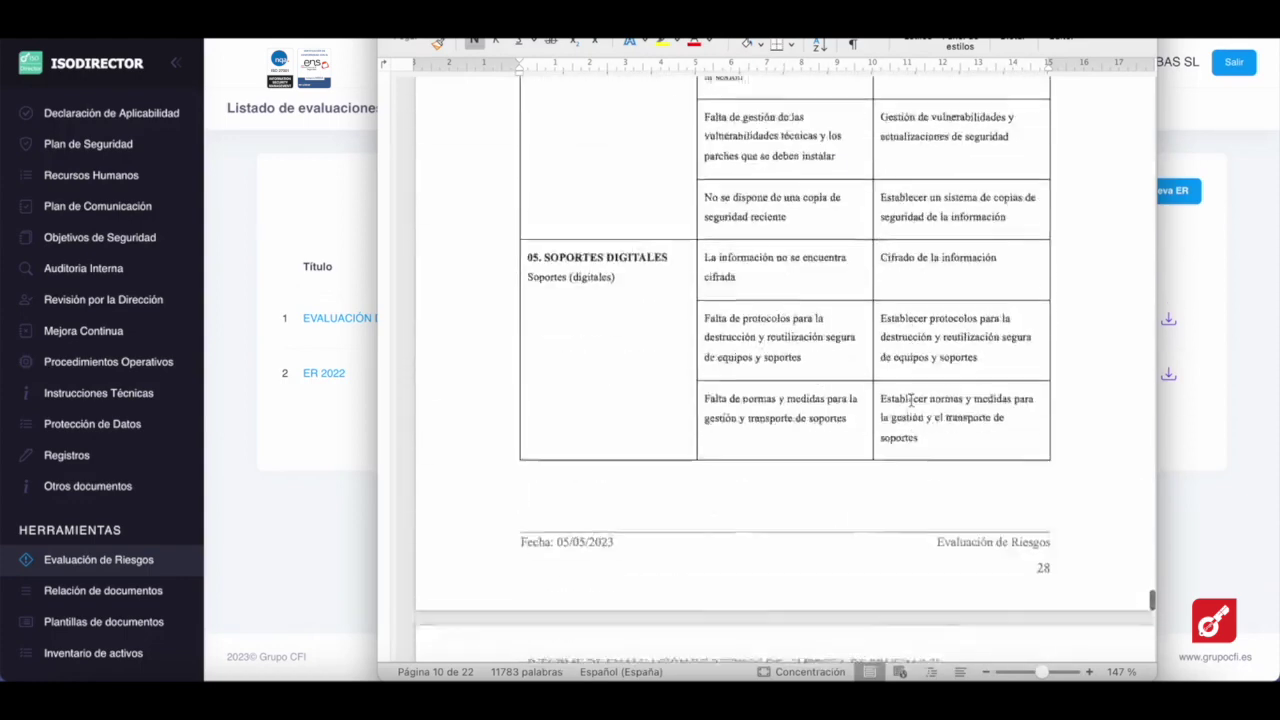
scroll(910, 400, down, 20)
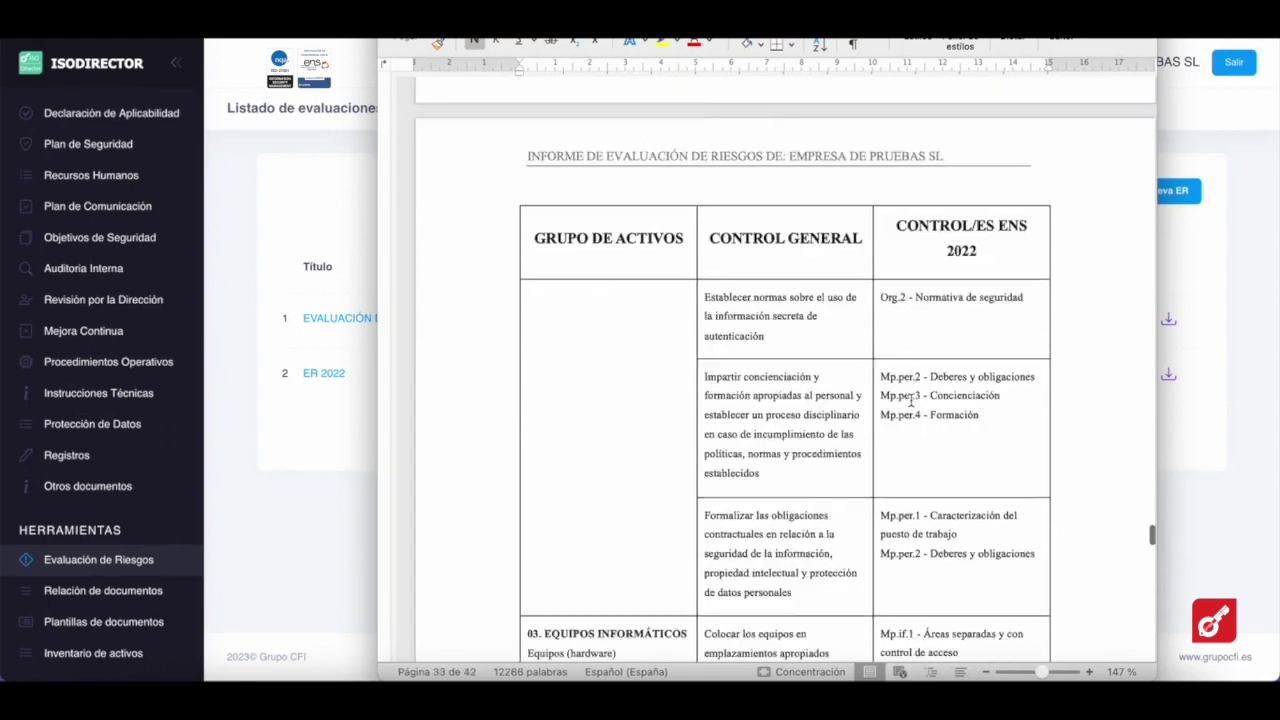
scroll(910, 400, down, 20)
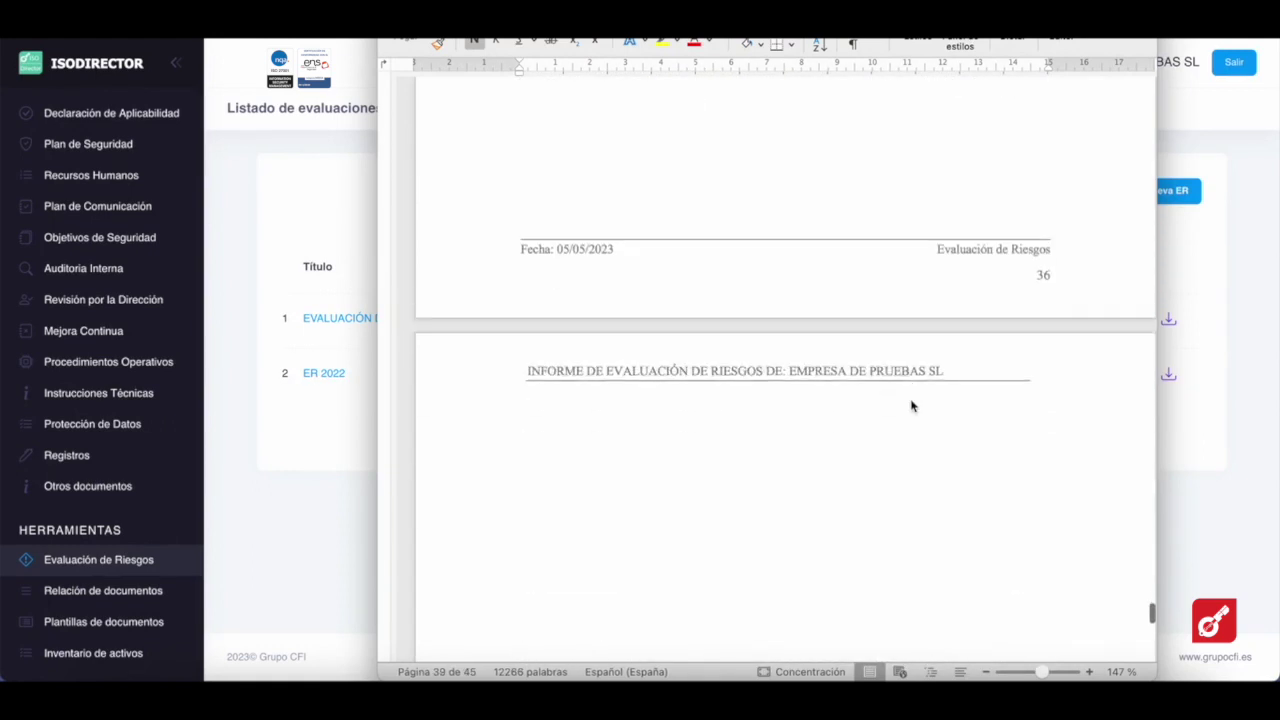
Review the report's ENS 2022 controls for each asset group, including MICROSOFT 365, followed by the conclusion and the risk table legend
scroll(910, 400, up, 20)
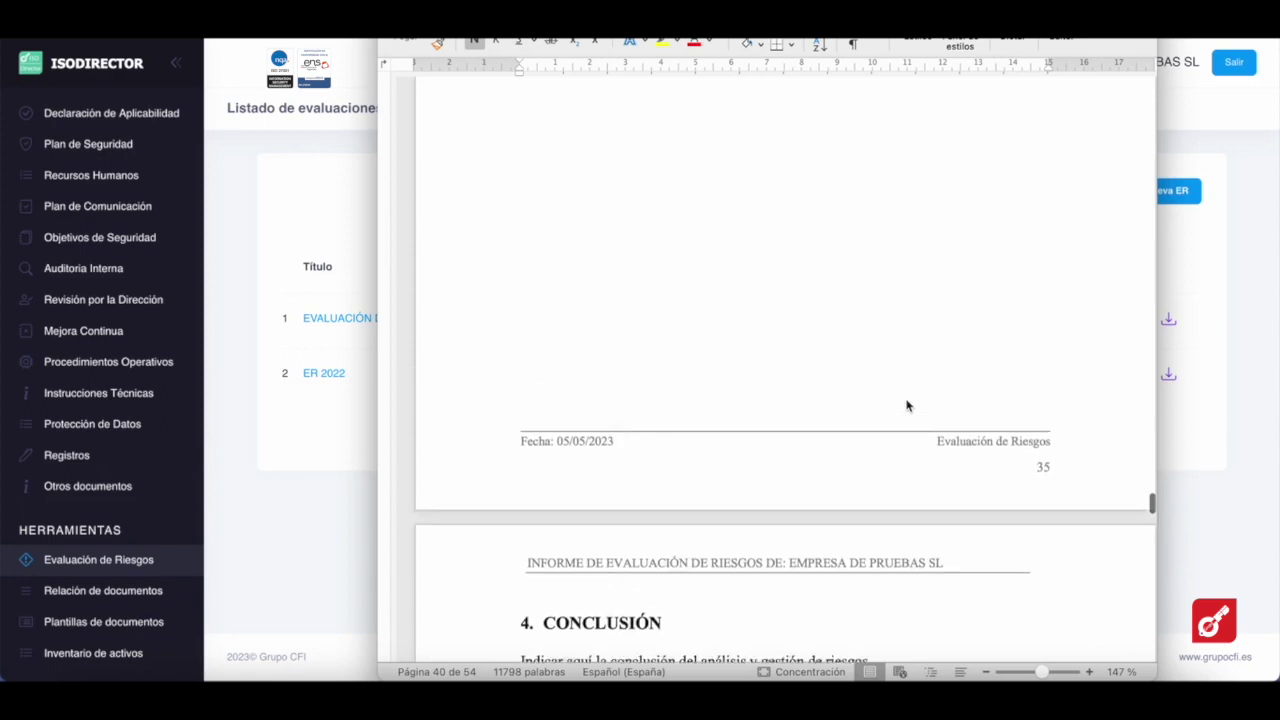
scroll(906, 400, up, 15)
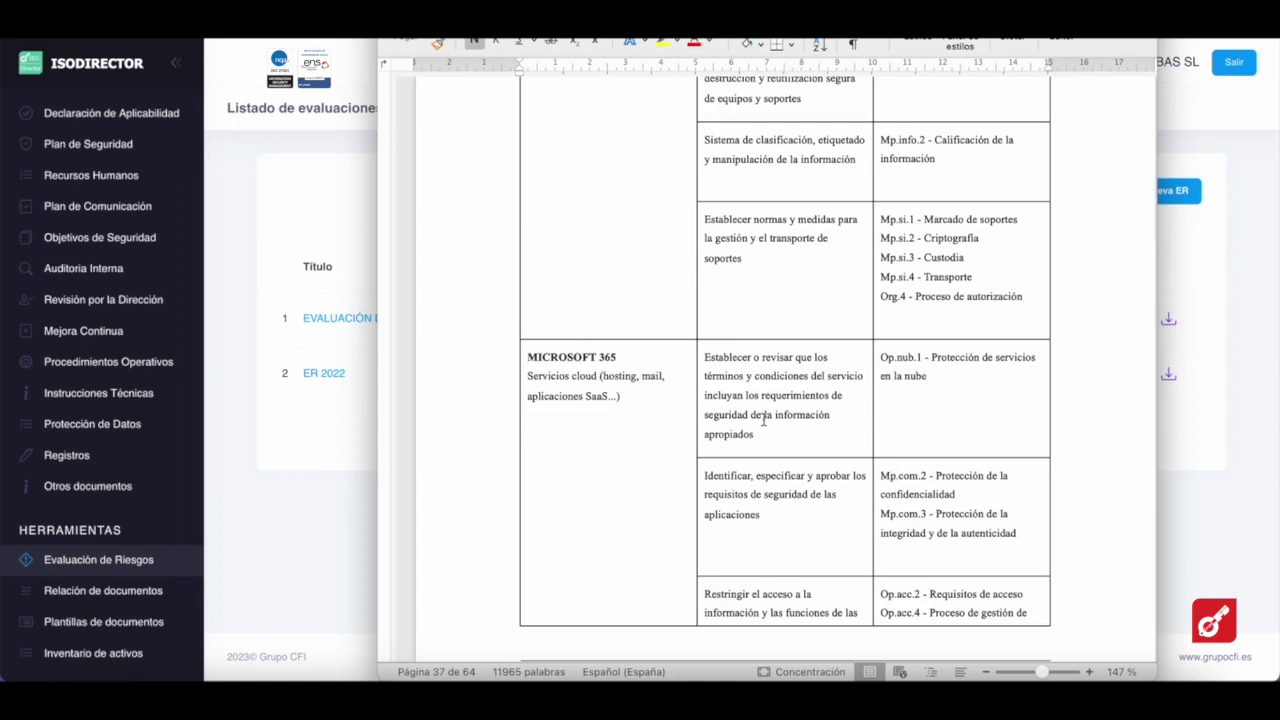
scroll(983, 510, up, 5)
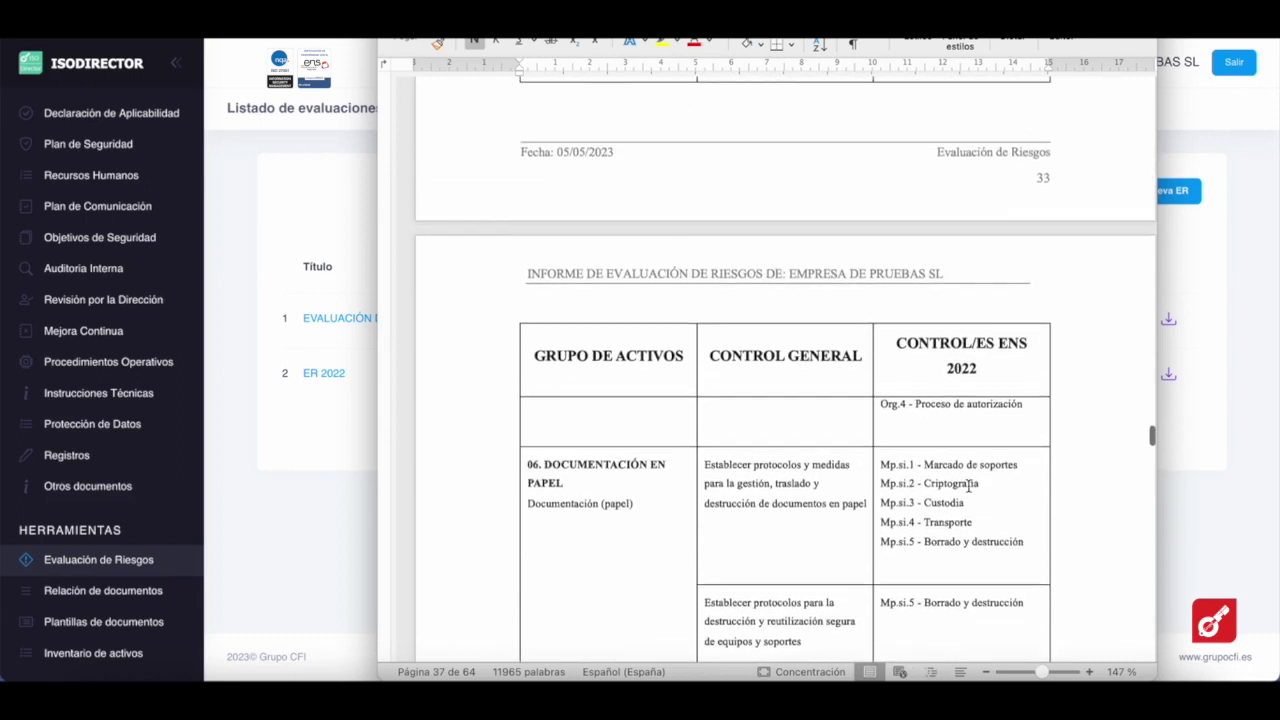
scroll(968, 505, up, 4)
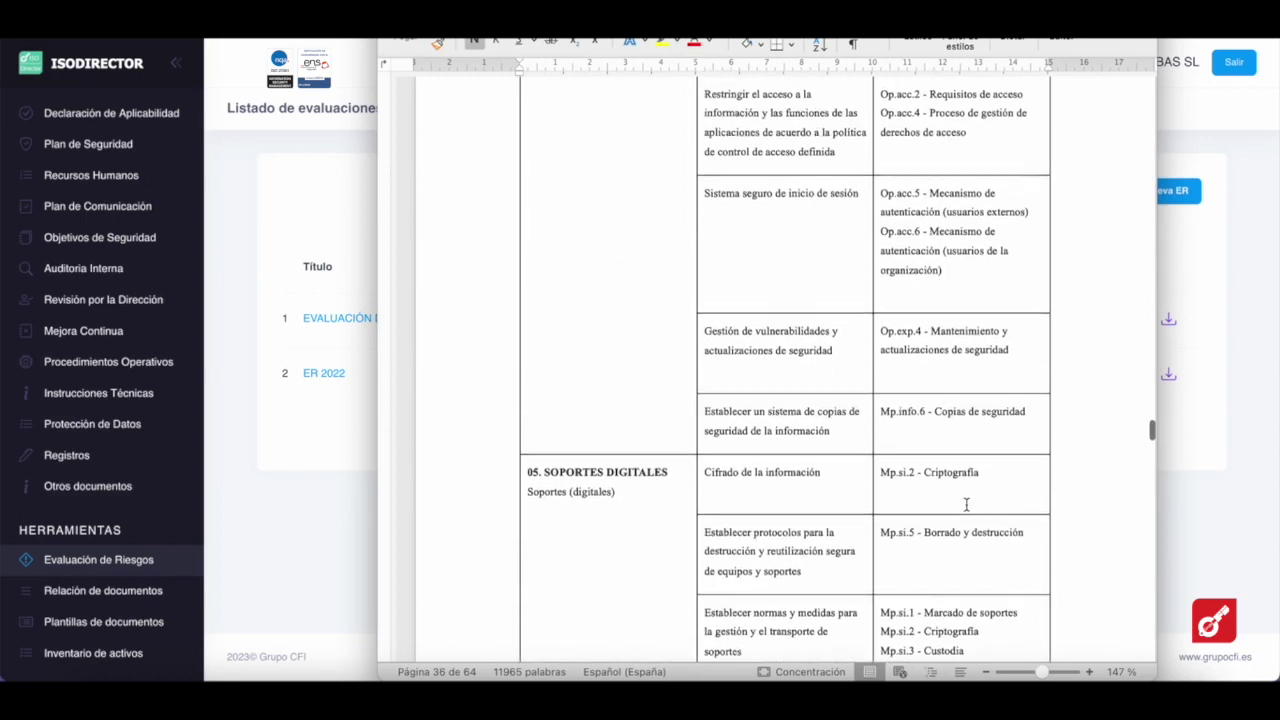
scroll(980, 342, down, 5)
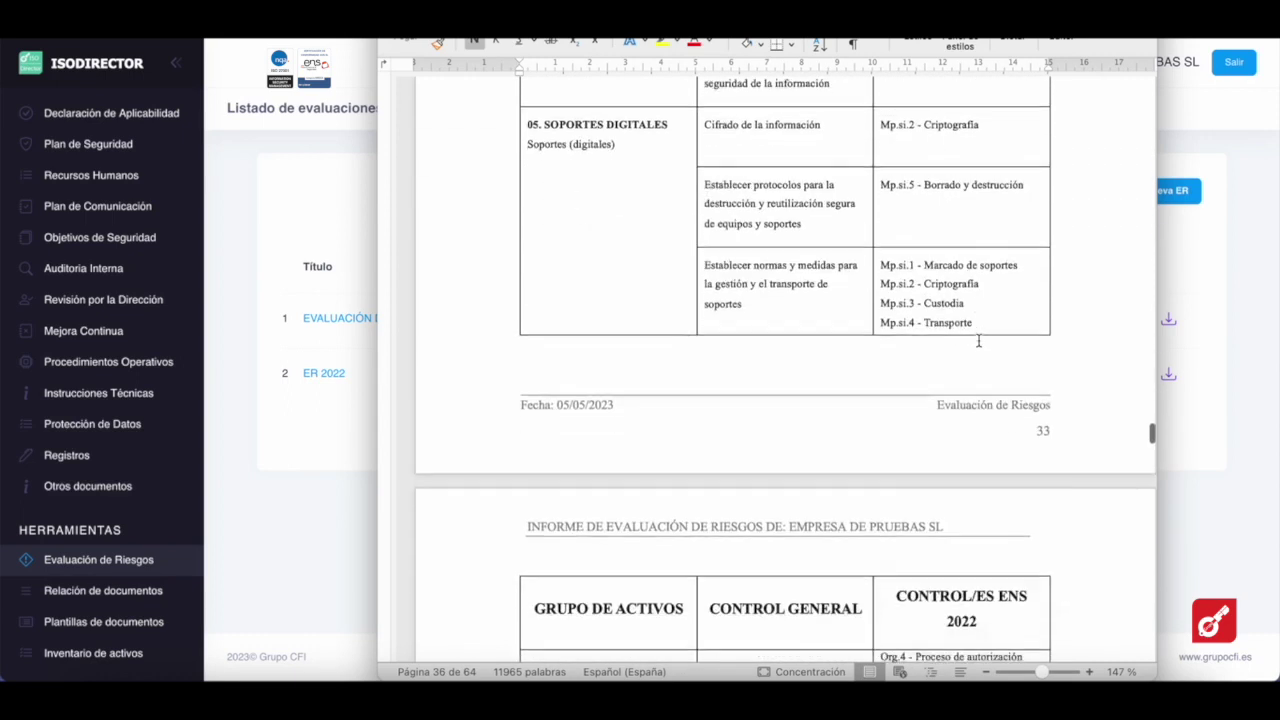
scroll(979, 341, down, 13)
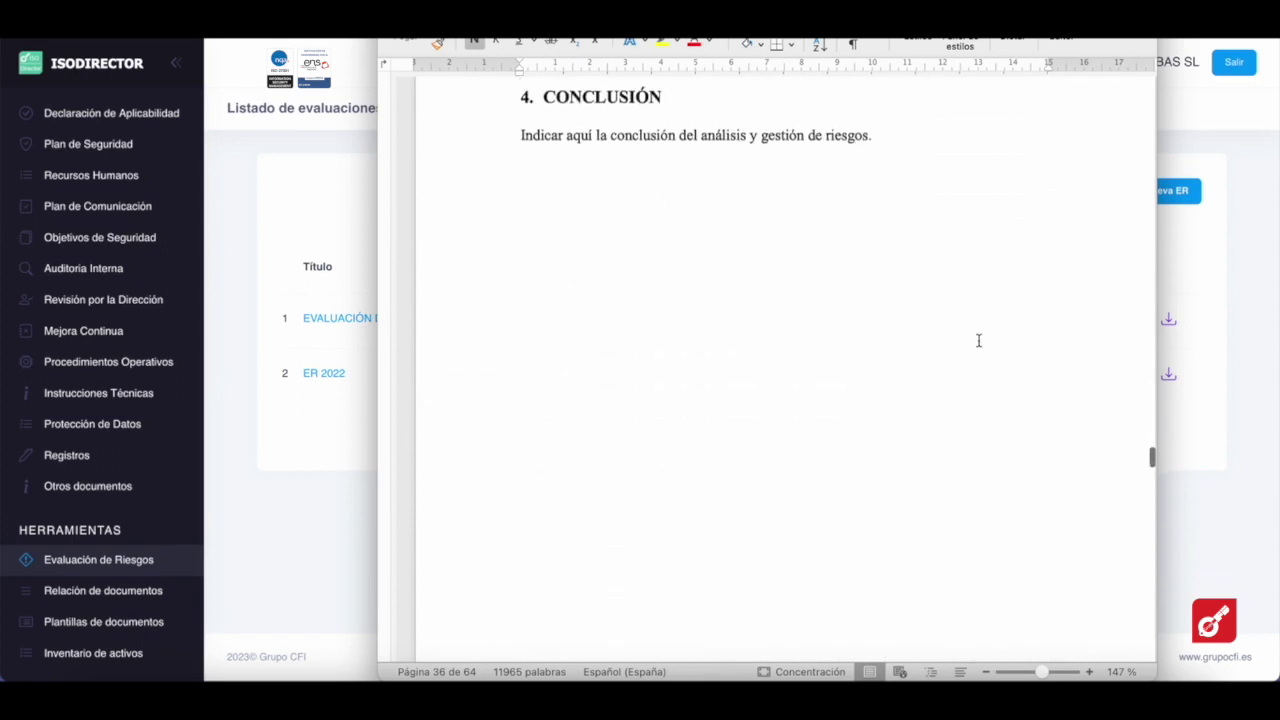
scroll(979, 341, down, 12)
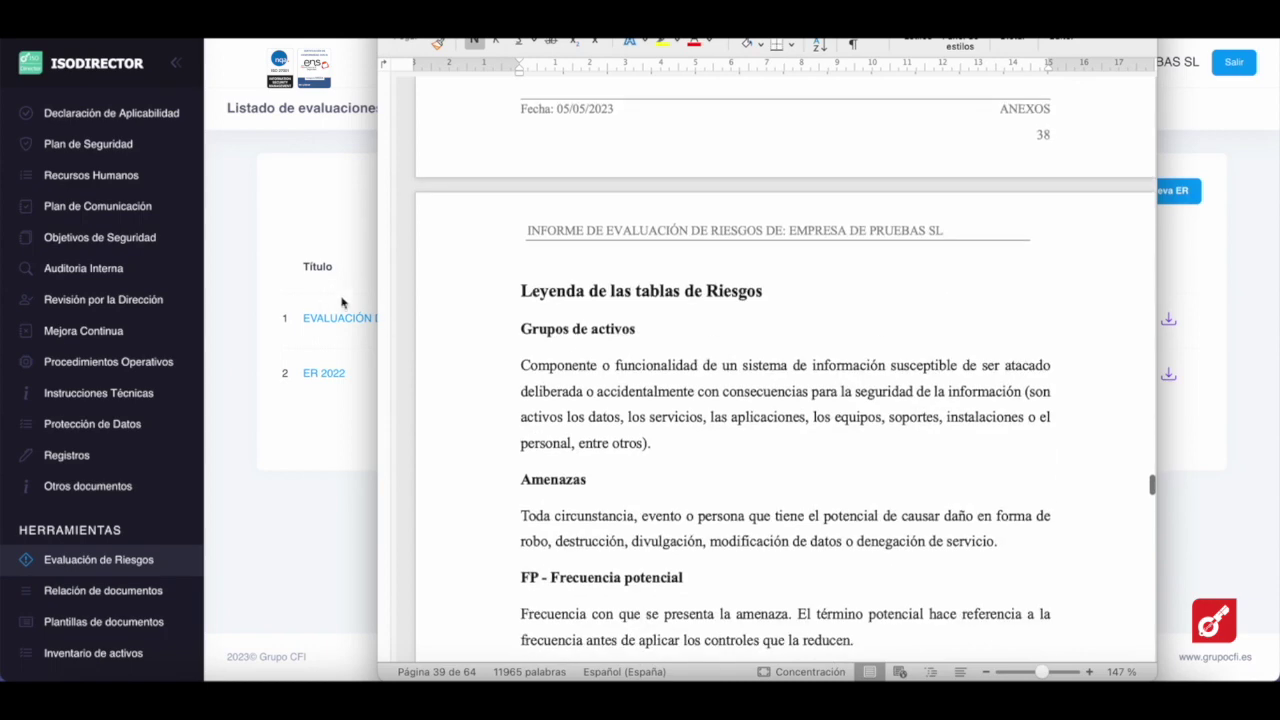
Widen the report window on both sides so the landscape risk tables in the annexes fit across it
drag(381, 300, 258, 330)
scroll(766, 371, down, 15)
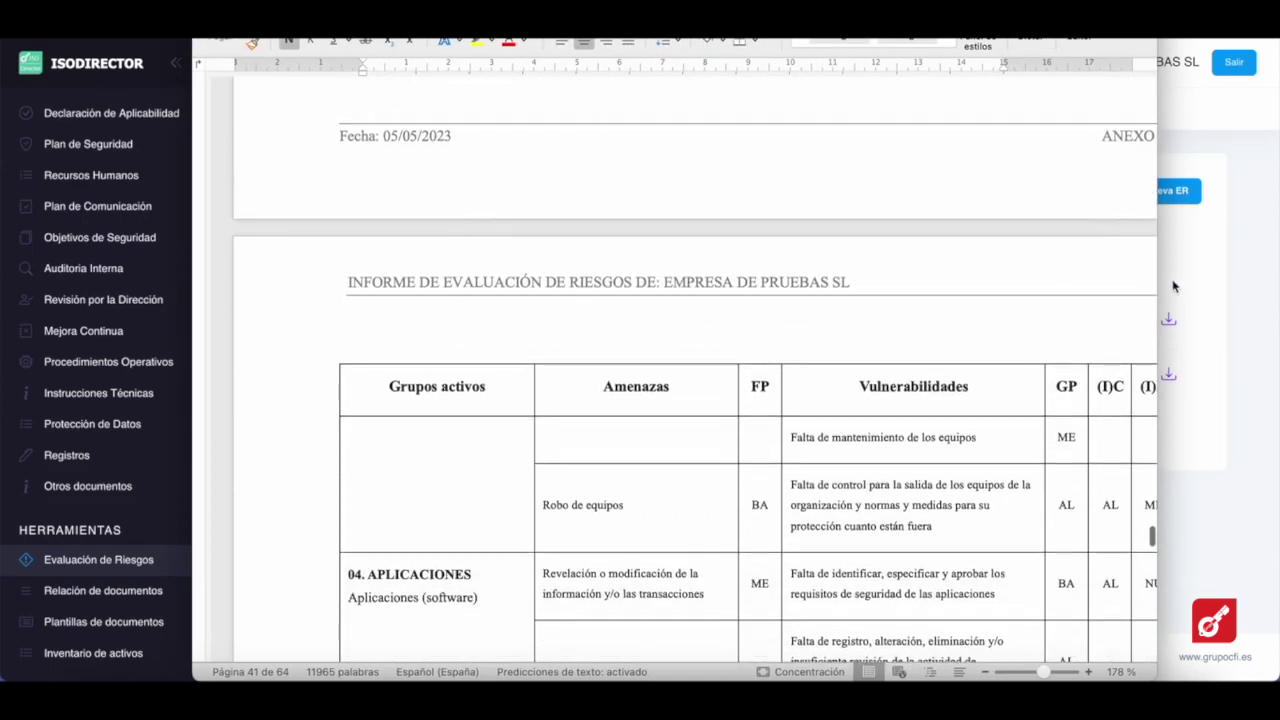
drag(1157, 283, 1260, 285)
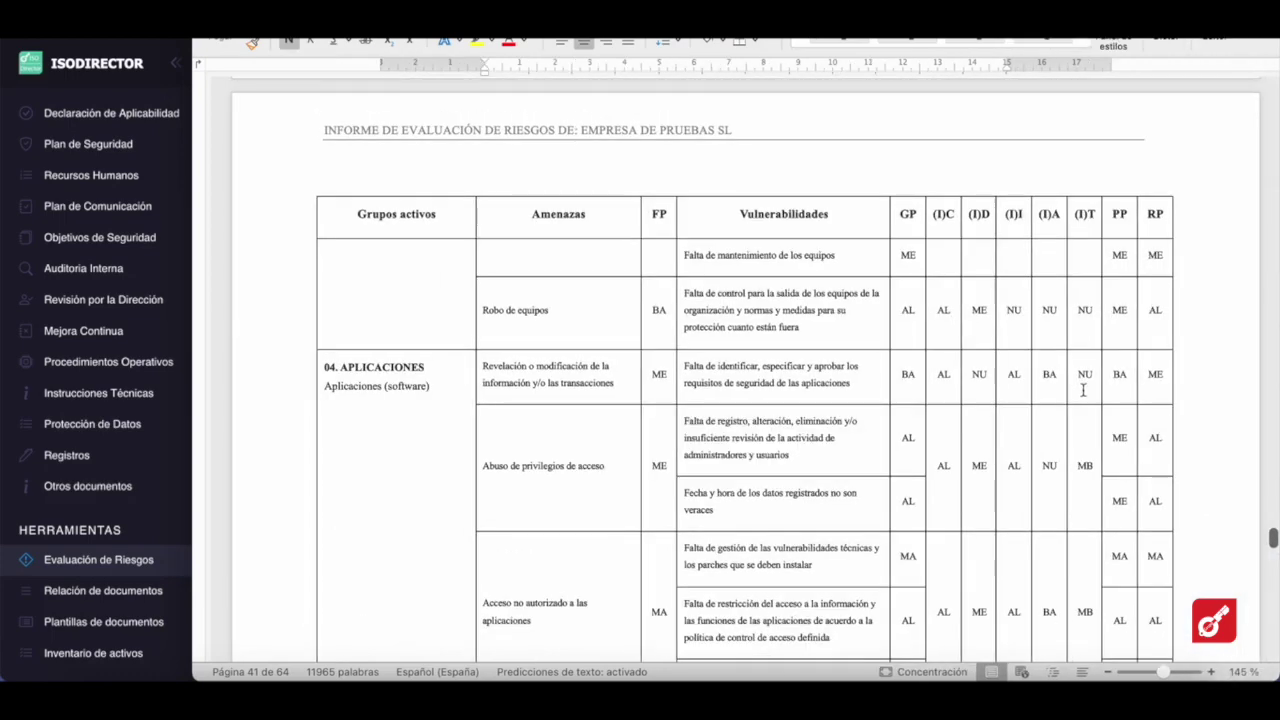
Examine the report's annex tables of potential, managed and residual risks, returning to the first asset groups in ANEXO III
scroll(1080, 394, down, 10)
scroll(1080, 394, down, 20)
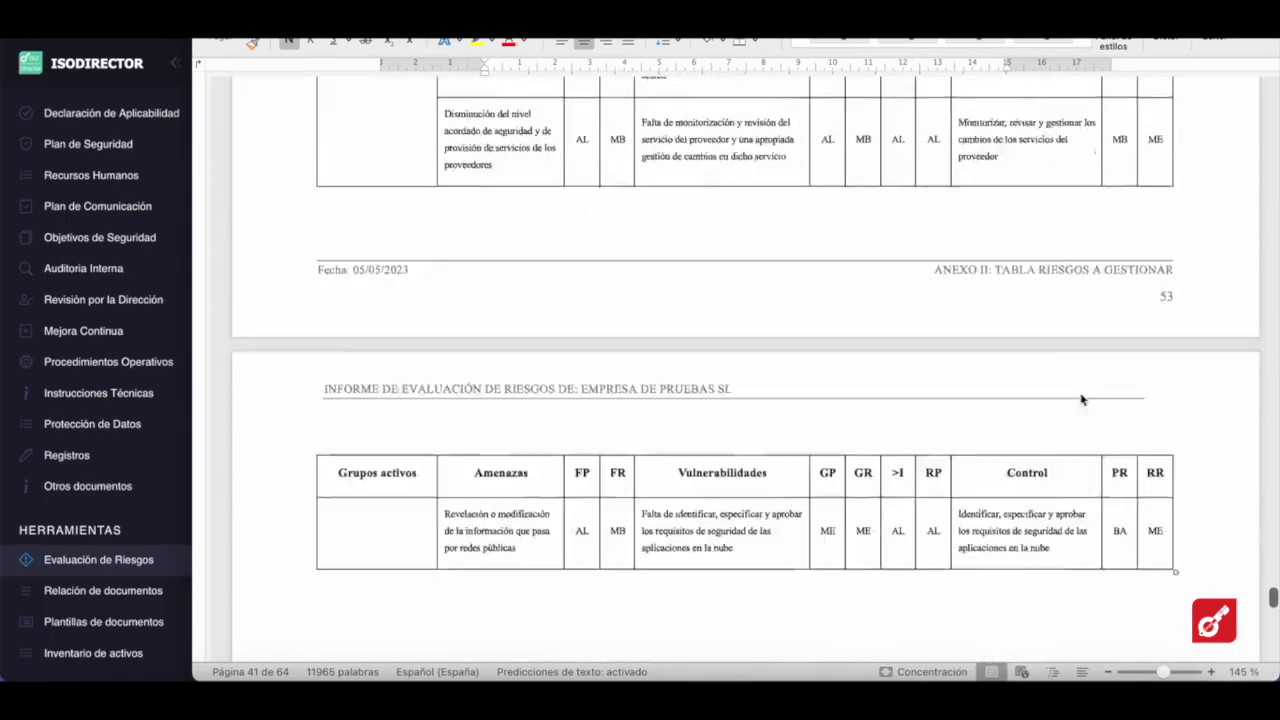
scroll(1062, 398, down, 20)
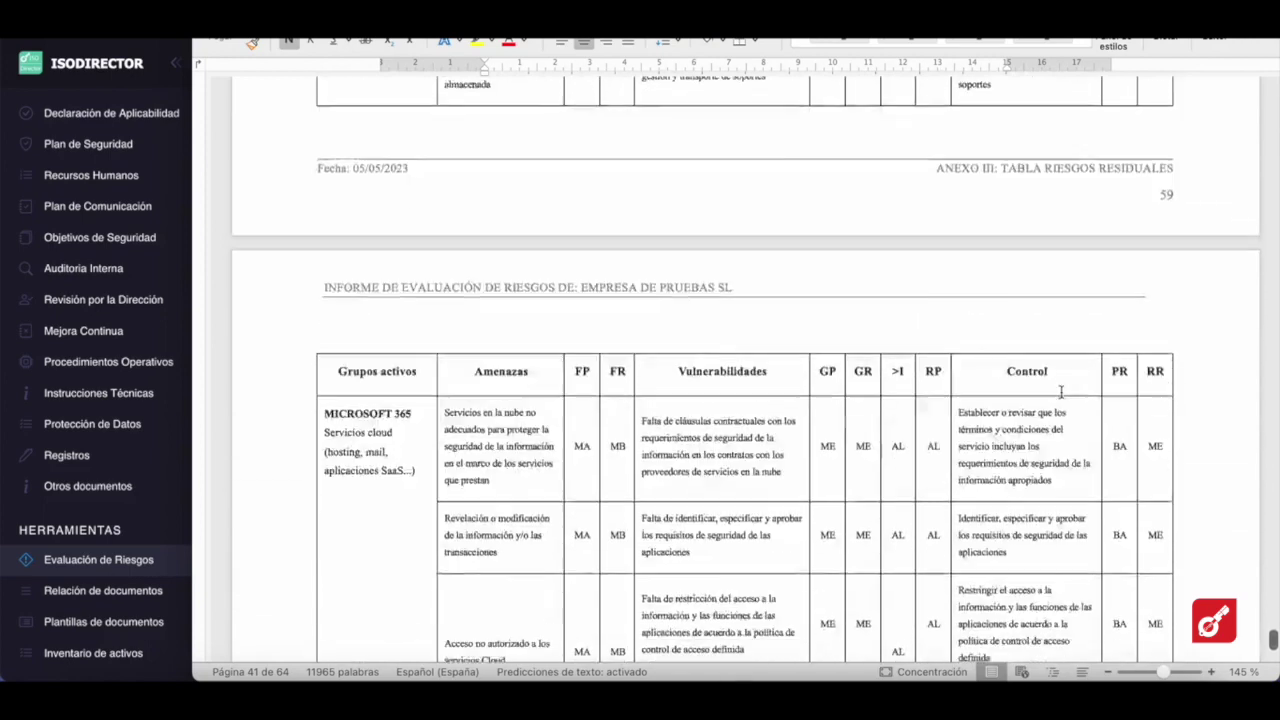
scroll(1061, 392, down, 10)
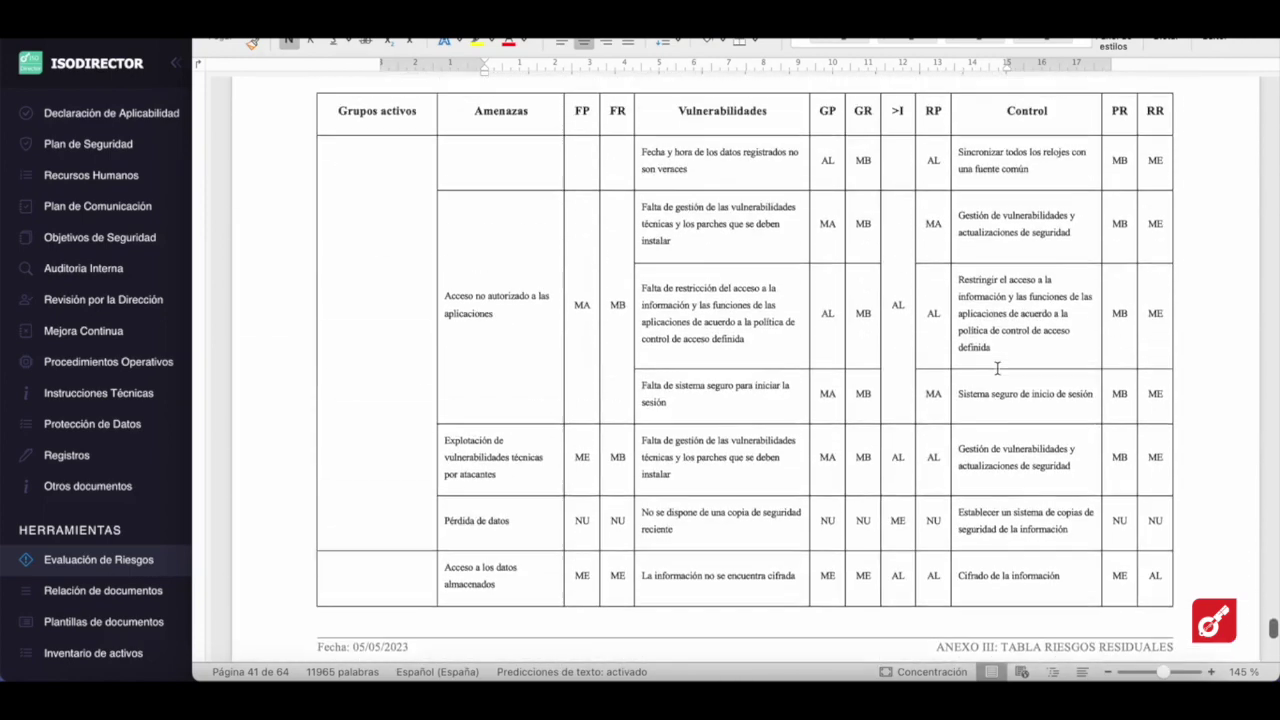
scroll(997, 368, up, 2)
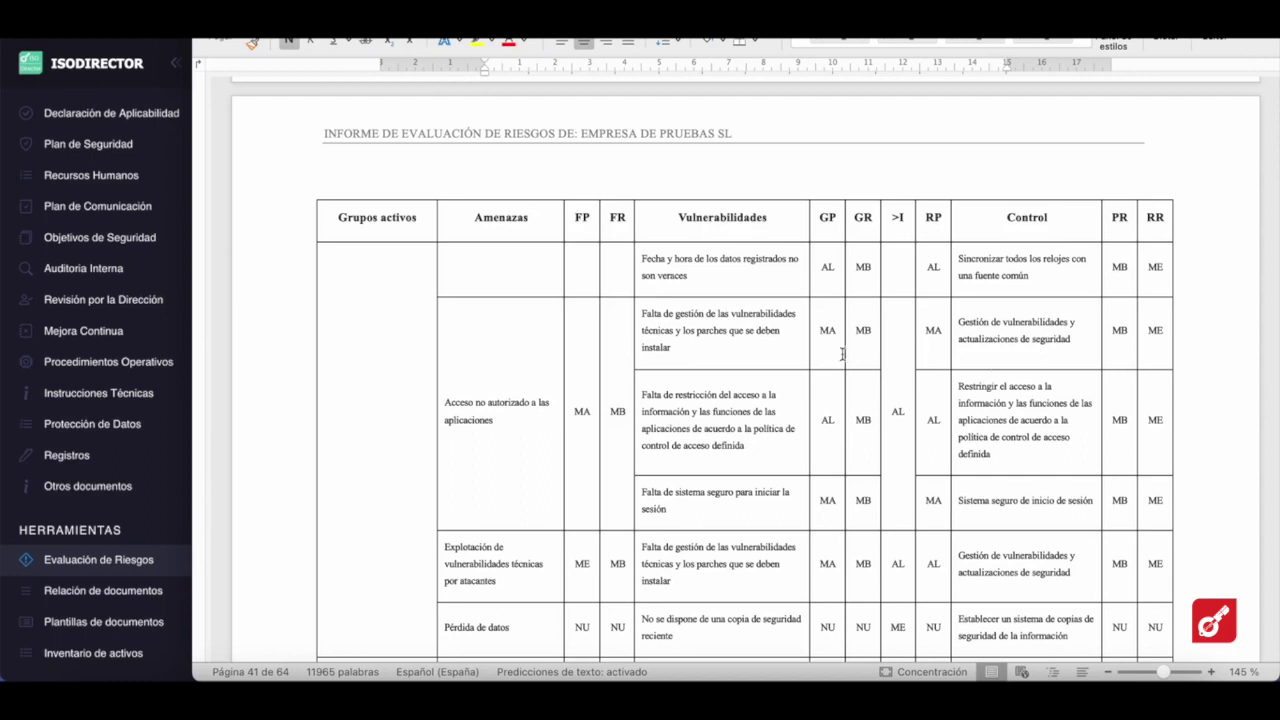
scroll(885, 356, up, 5)
scroll(885, 356, up, 10)
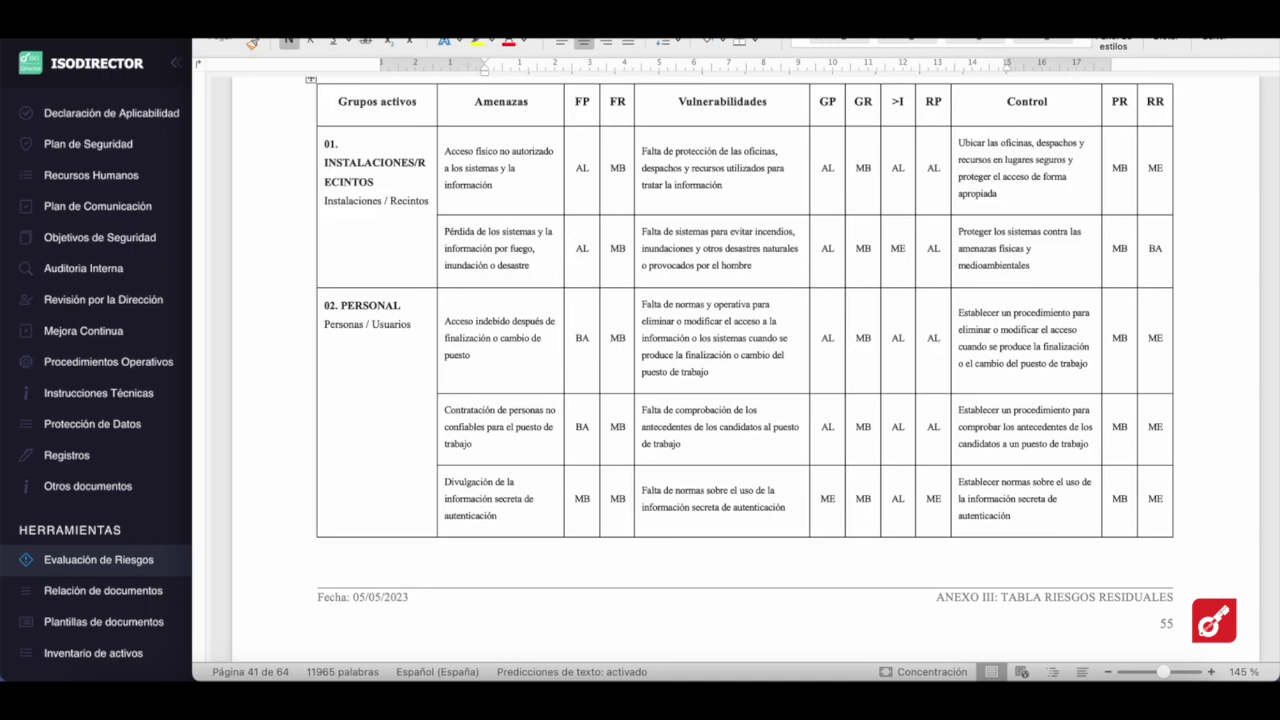
click(488, 355)
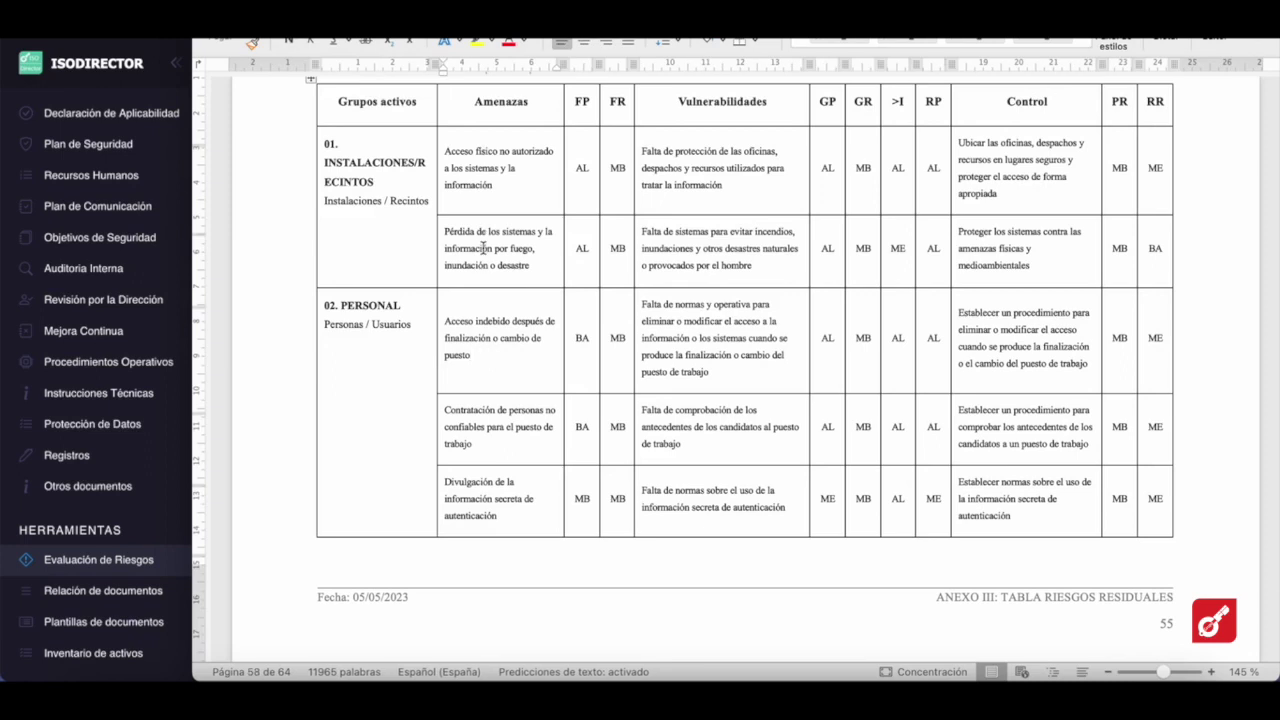